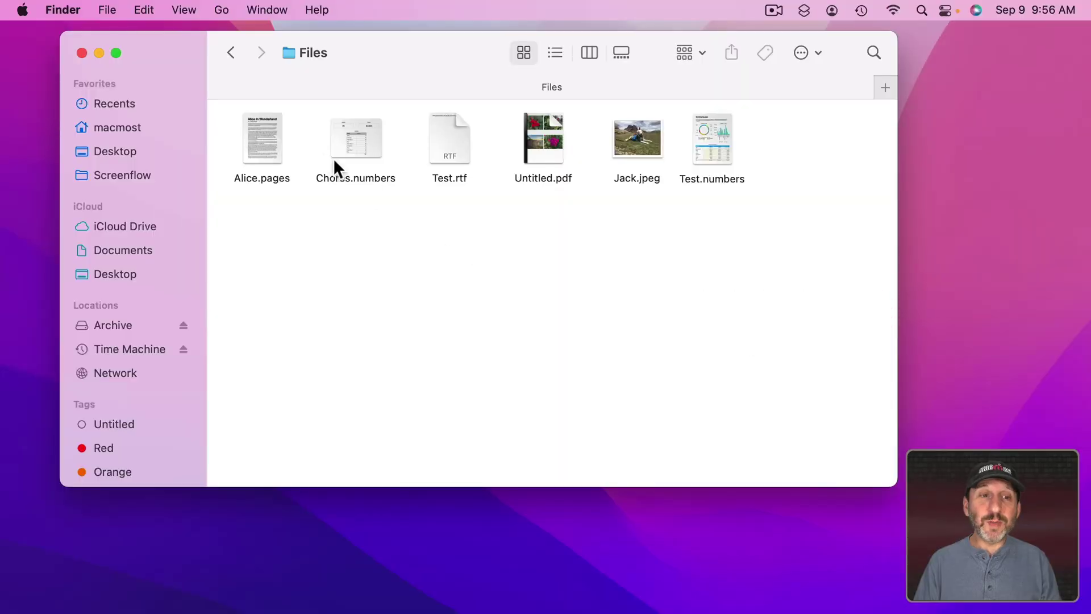
Open the Tags… list for Alice.pages from the File menu, then from its Control-click menu
{"action": "left_click", "coordinate": [281, 136]}
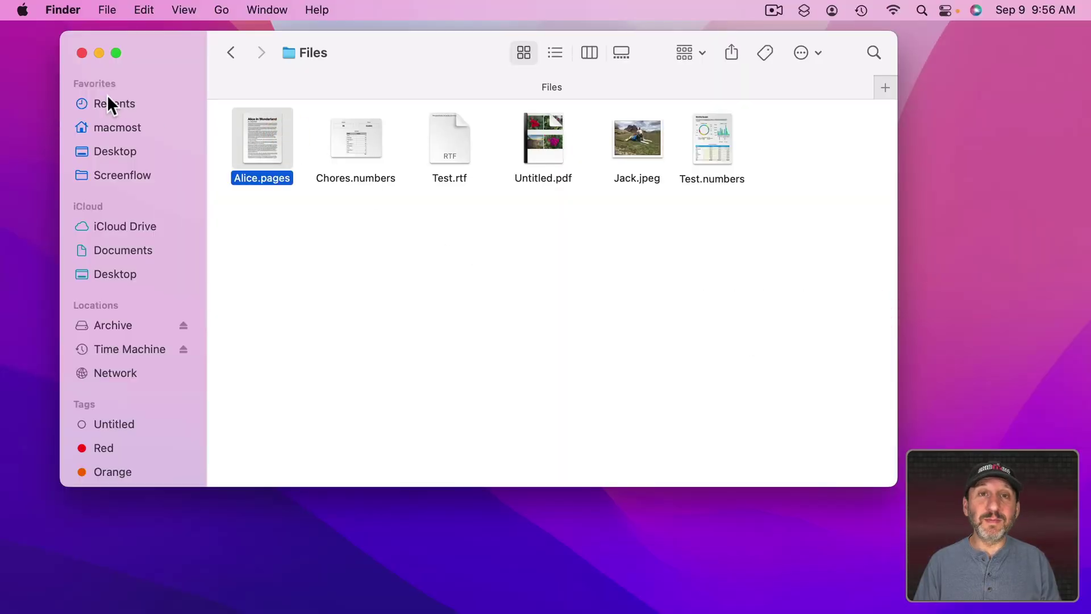
{"action": "left_click", "coordinate": [107, 10]}
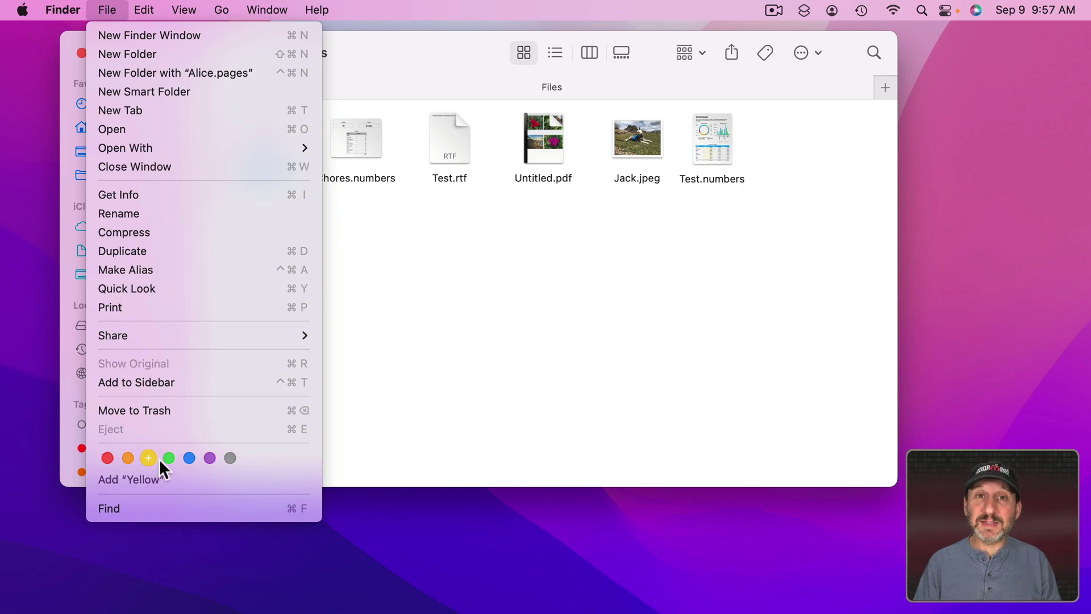
{"action": "left_click", "coordinate": [111, 481]}
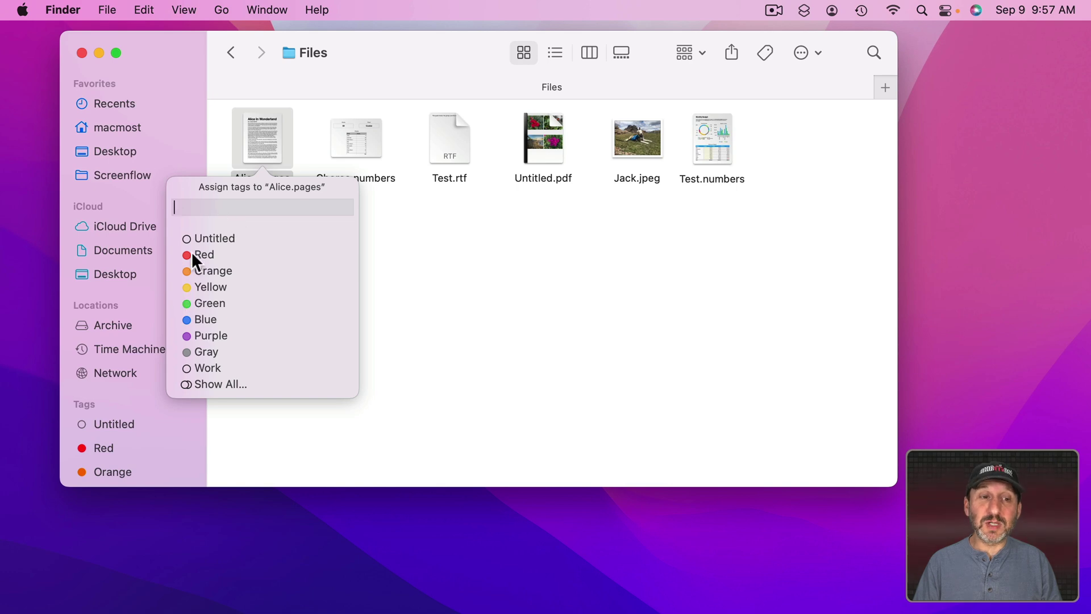
{"action": "left_click", "coordinate": [398, 245]}
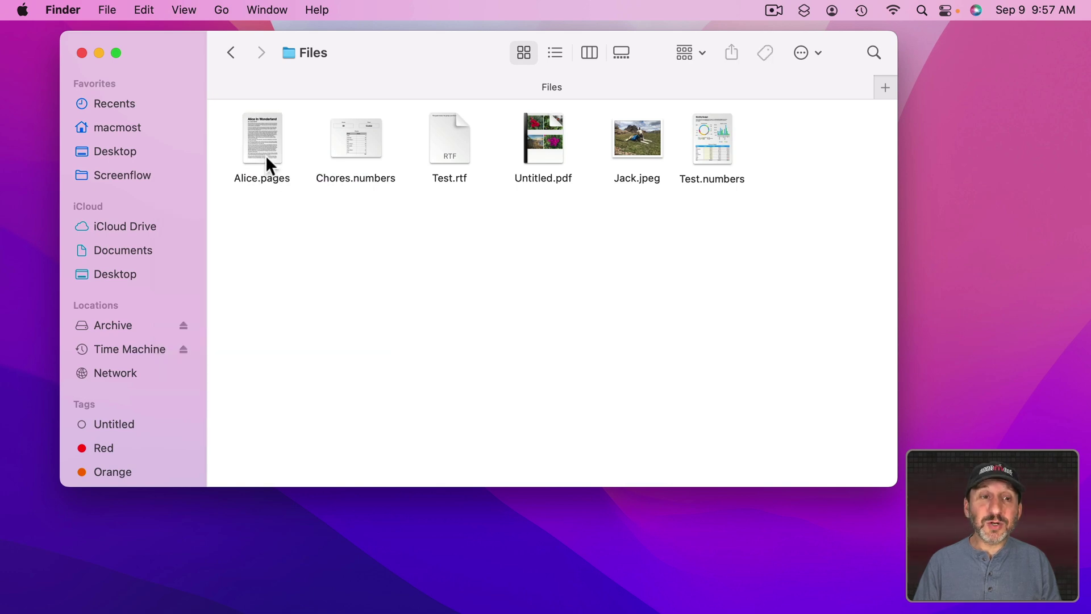
{"action": "left_click", "coordinate": [263, 128], "text": "ctrl"}
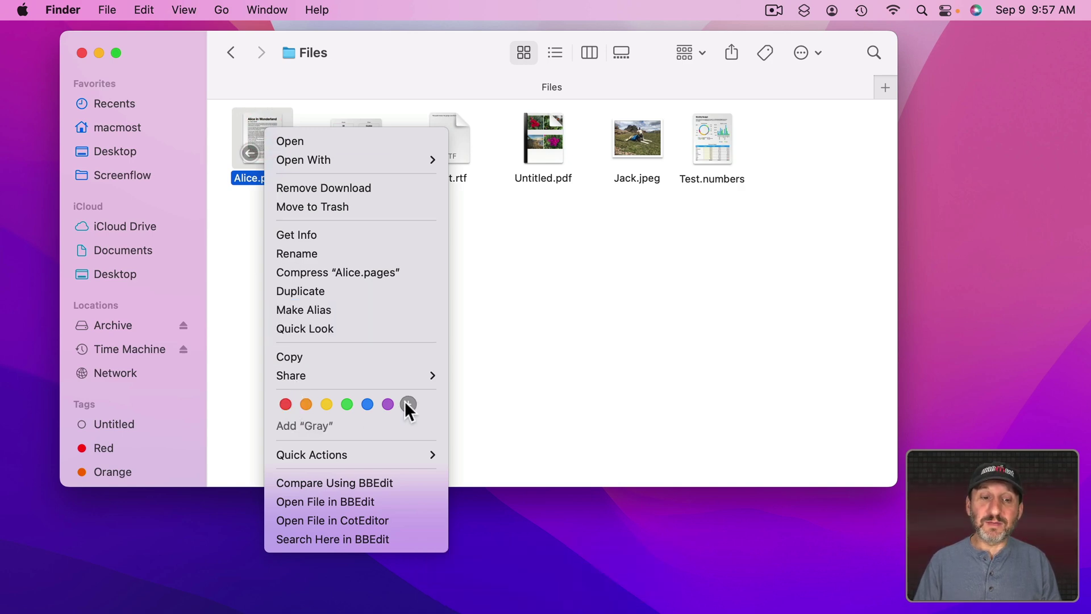
{"action": "left_click", "coordinate": [314, 425]}
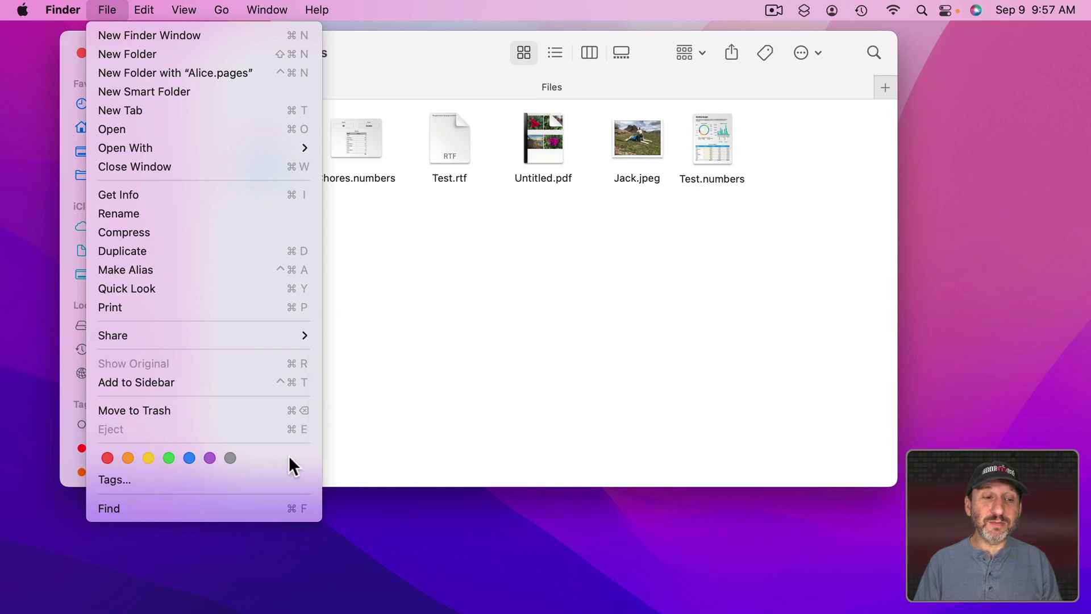
Apply the Red, Orange and Yellow tags to Alice.pages with Ctrl+1, Ctrl+2 and Ctrl+3
{"action": "left_click", "coordinate": [108, 9]}
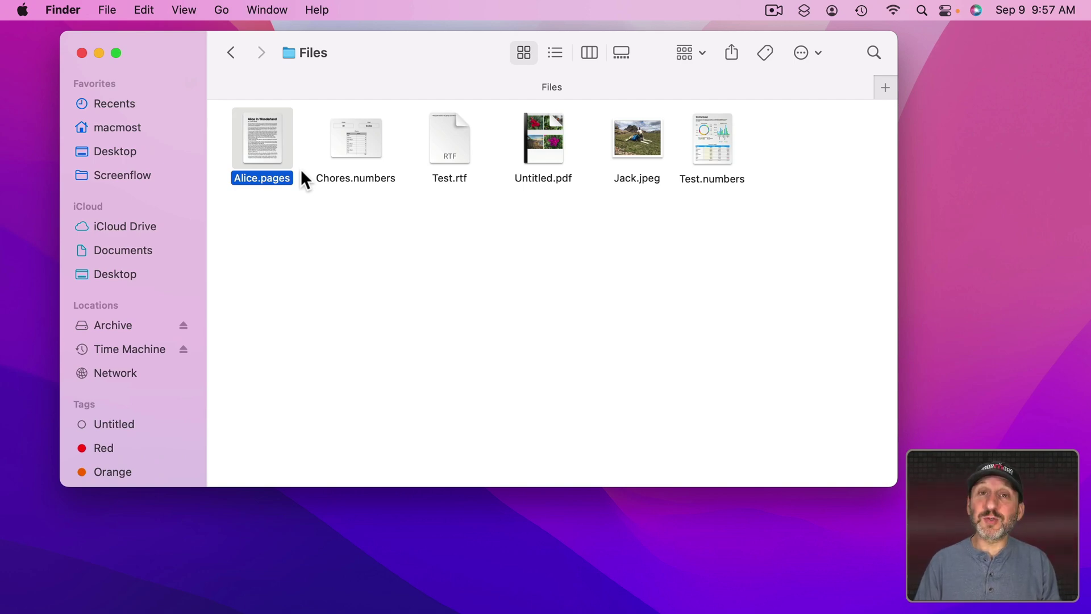
{"action": "left_click", "coordinate": [105, 10]}
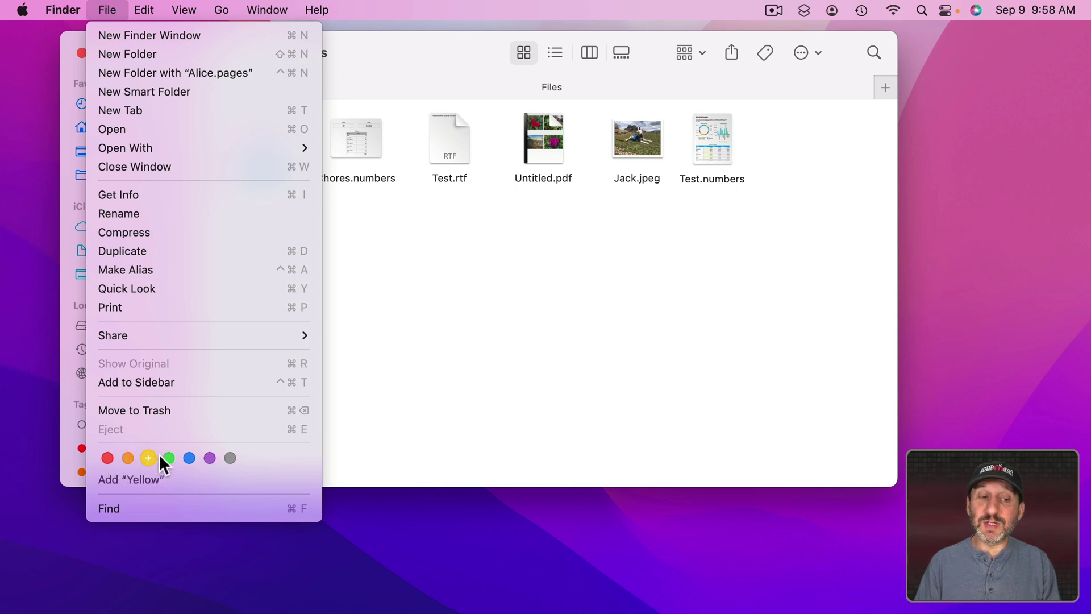
{"action": "left_click", "coordinate": [543, 267]}
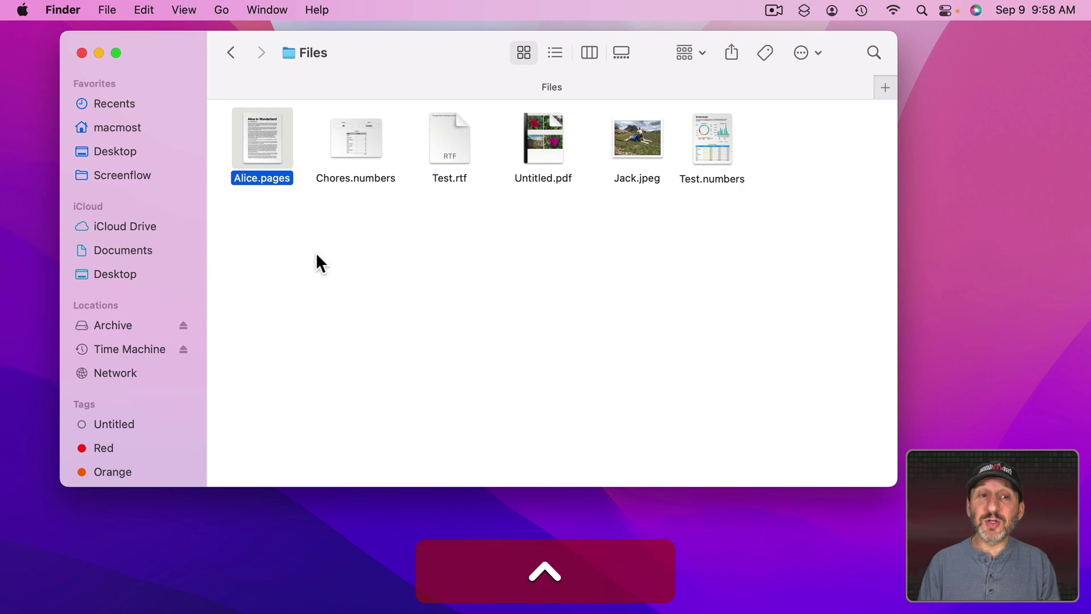
{"action": "key", "text": "ctrl+1"}
{"action": "key", "text": "ctrl+2"}
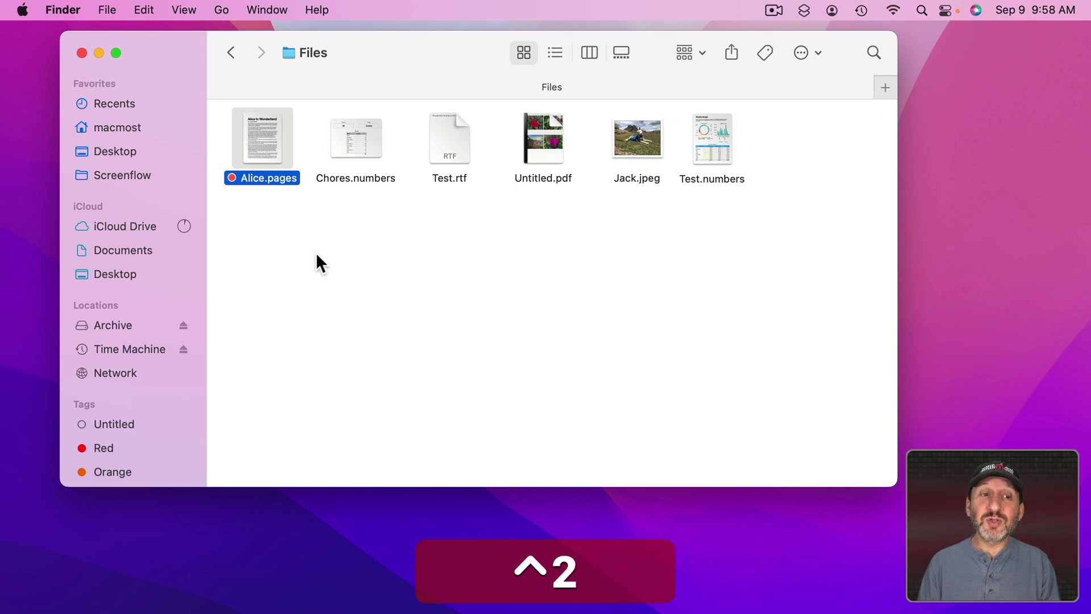
{"action": "key", "text": "ctrl+3"}
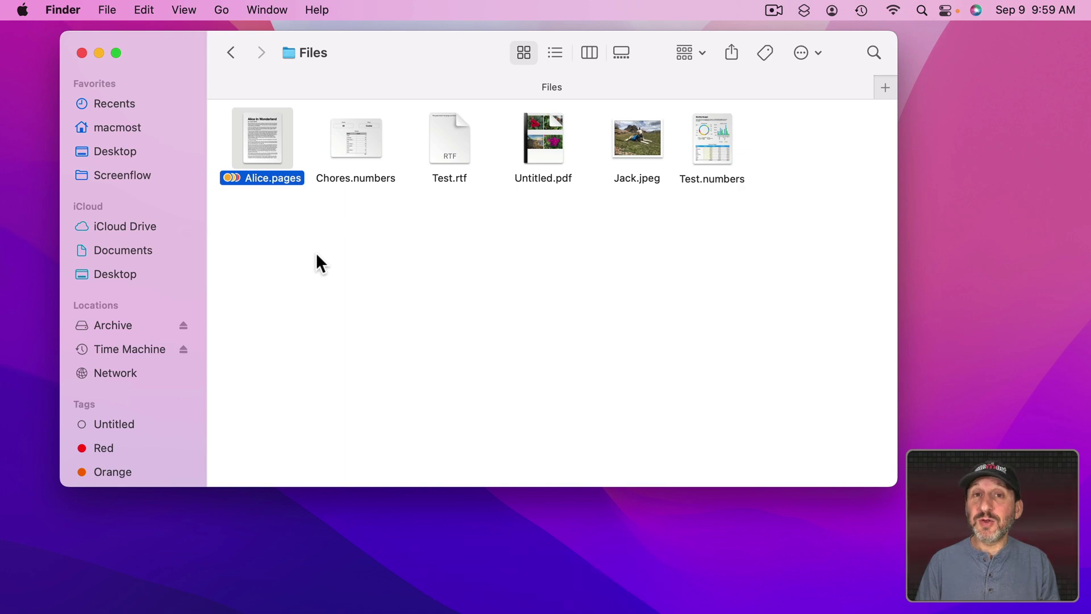
Remove those tags, reapply with Ctrl+4, clear all with Ctrl+0, and show the File menu
{"action": "key", "text": "ctrl+1"}
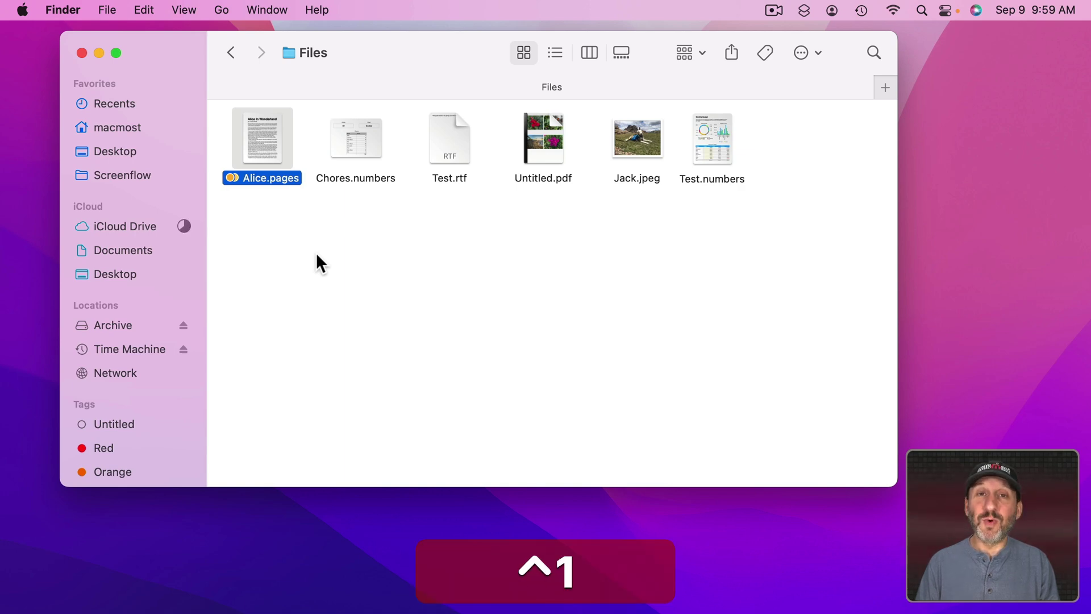
{"action": "key", "text": "ctrl+2"}
{"action": "key", "text": "ctrl+3"}
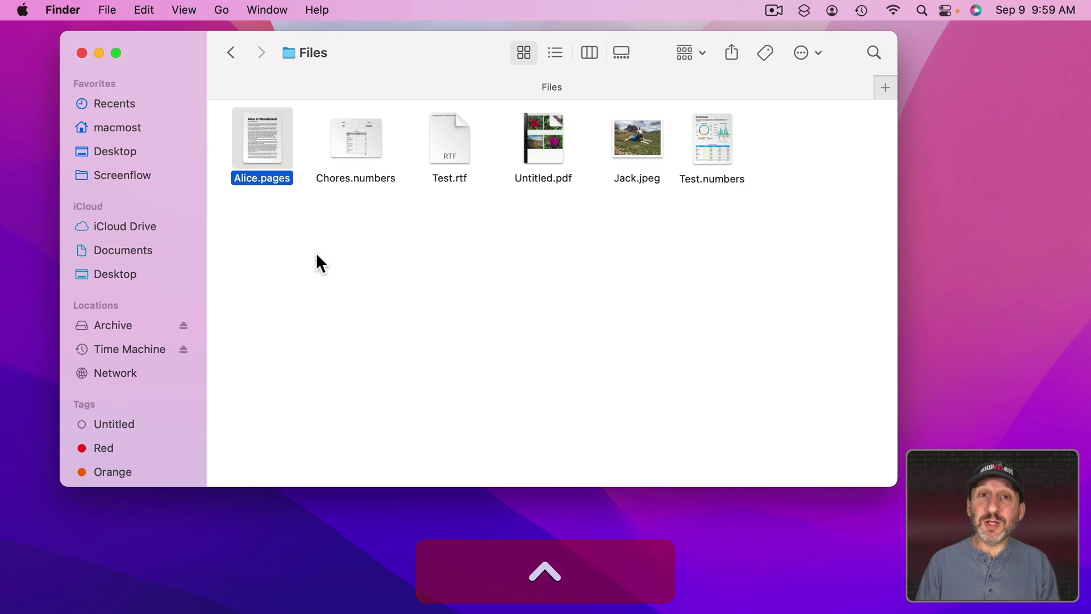
{"action": "key", "text": "ctrl+4"}
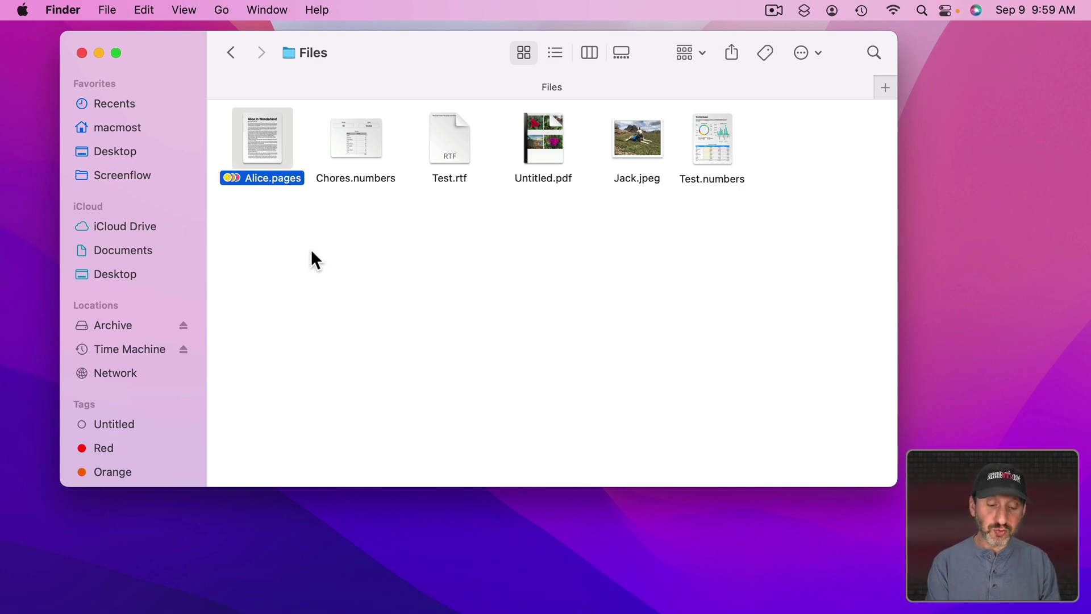
{"action": "key", "text": "ctrl+0"}
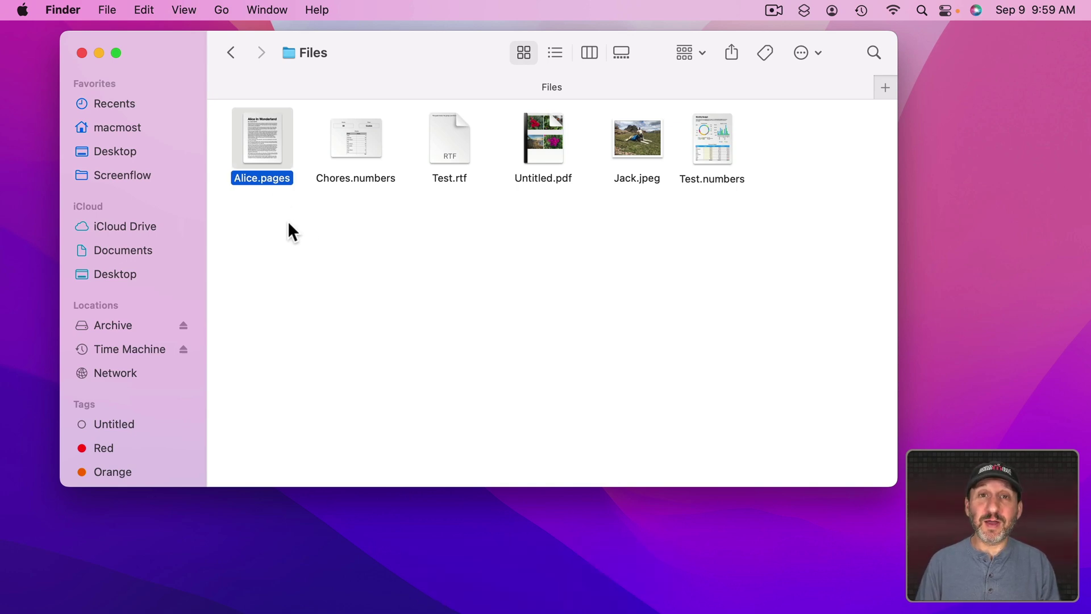
{"action": "left_click", "coordinate": [108, 10]}
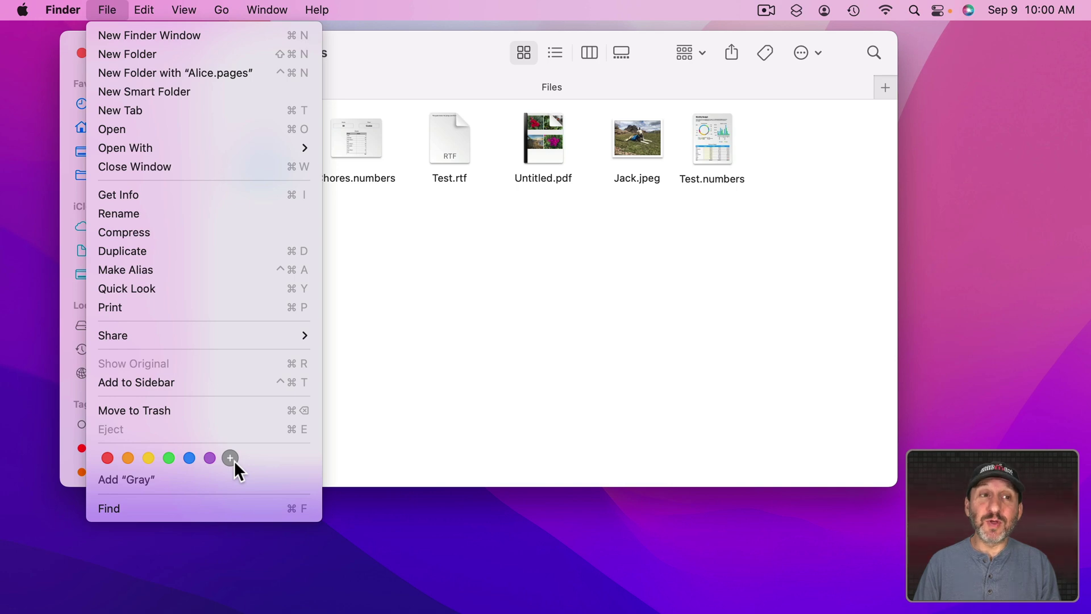
Hide the Untitled tag from the sidebar in Finder's Tags preferences
{"action": "left_click", "coordinate": [406, 314]}
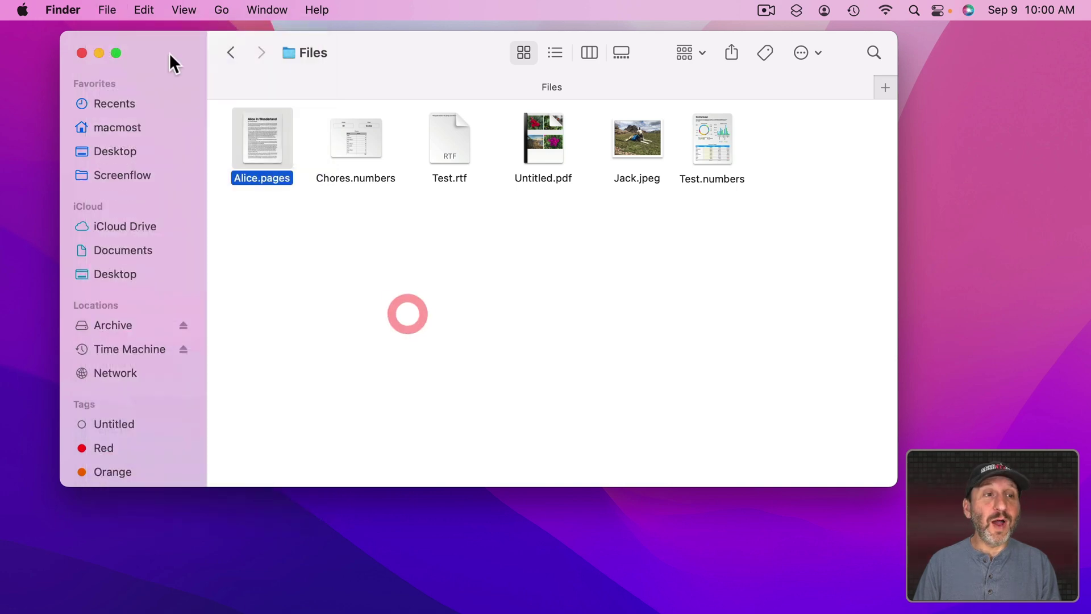
{"action": "left_click", "coordinate": [82, 8]}
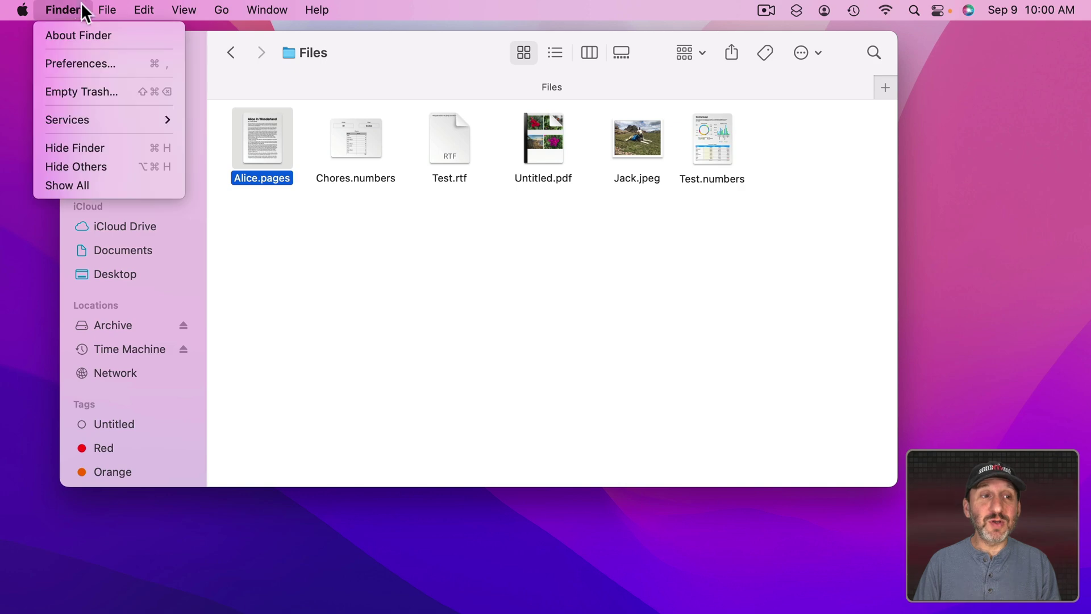
{"action": "left_click", "coordinate": [90, 59]}
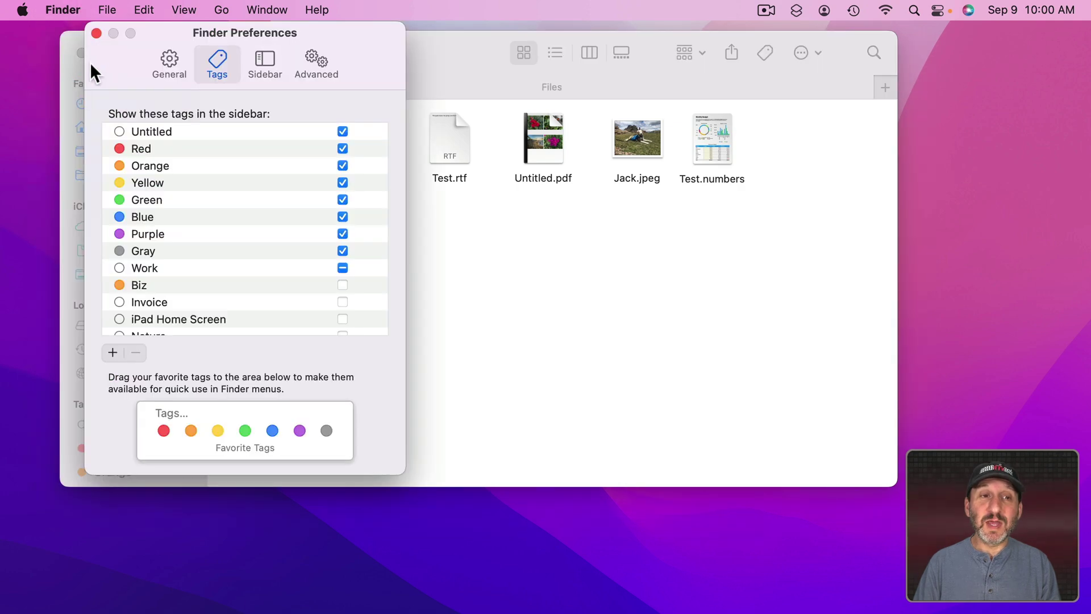
{"action": "left_click", "coordinate": [342, 131]}
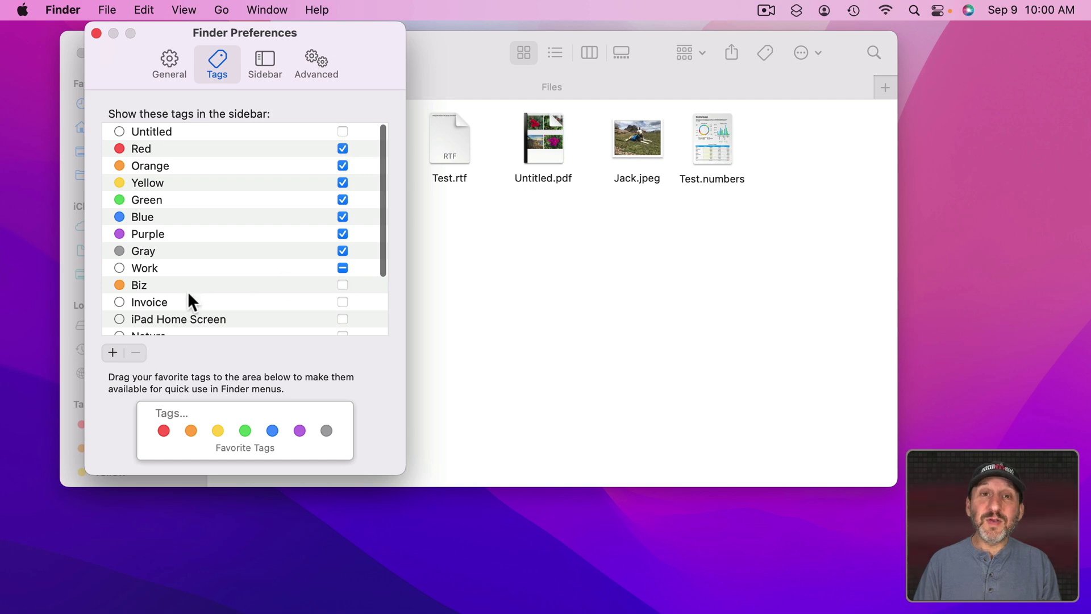
Make Work, Invoice and Biz the first three favourite tags, then check the File menu
{"action": "left_click_drag", "start_coordinate": [125, 269], "coordinate": [161, 431]}
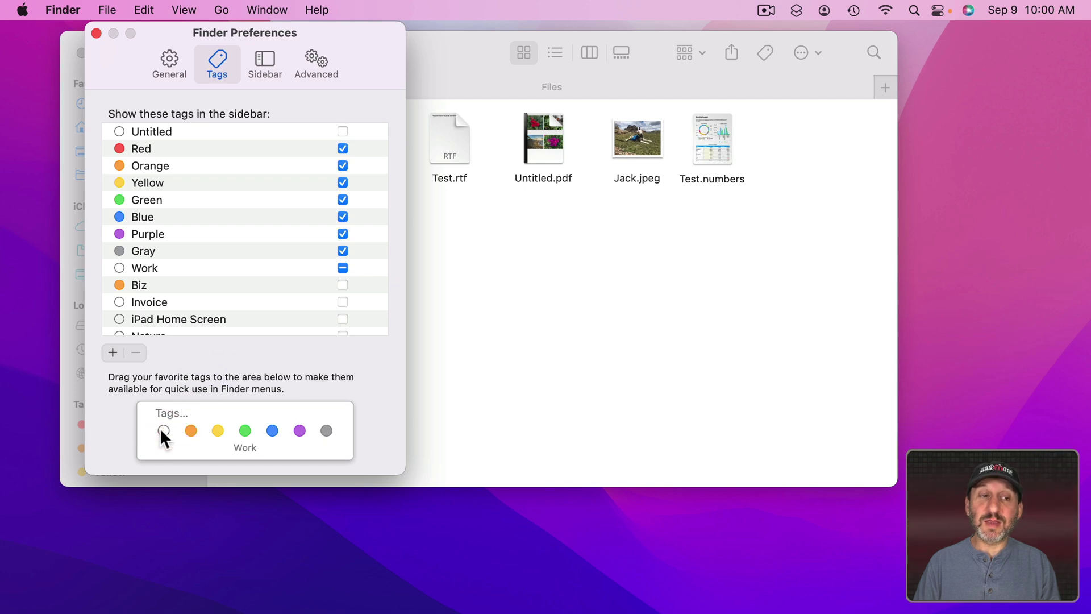
{"action": "left_click_drag", "start_coordinate": [125, 305], "coordinate": [191, 425]}
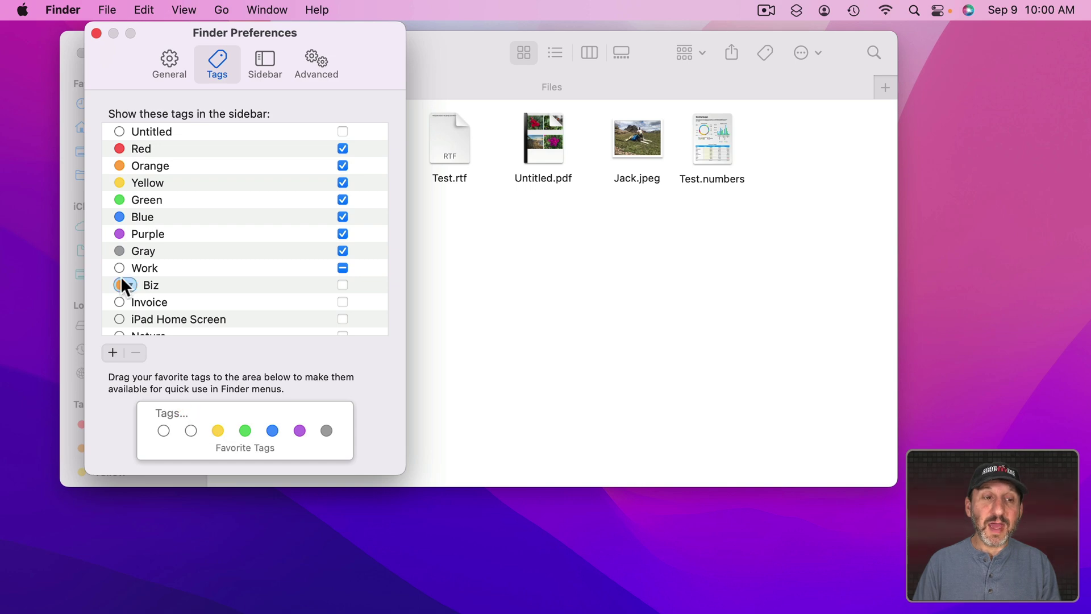
{"action": "left_click_drag", "start_coordinate": [122, 279], "coordinate": [218, 425]}
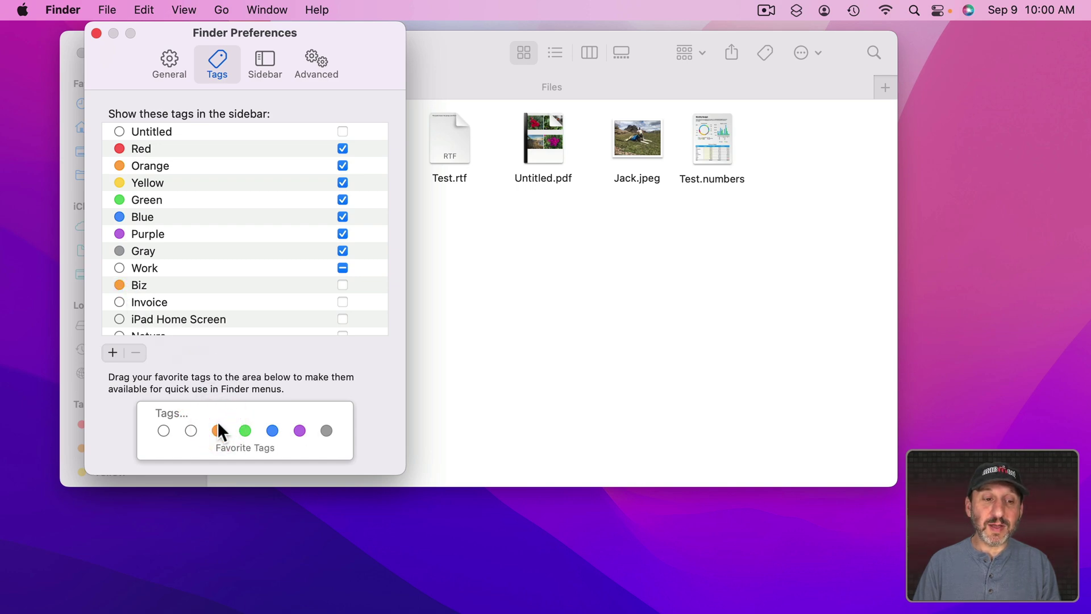
{"action": "left_click", "coordinate": [97, 33]}
{"action": "left_click", "coordinate": [106, 10]}
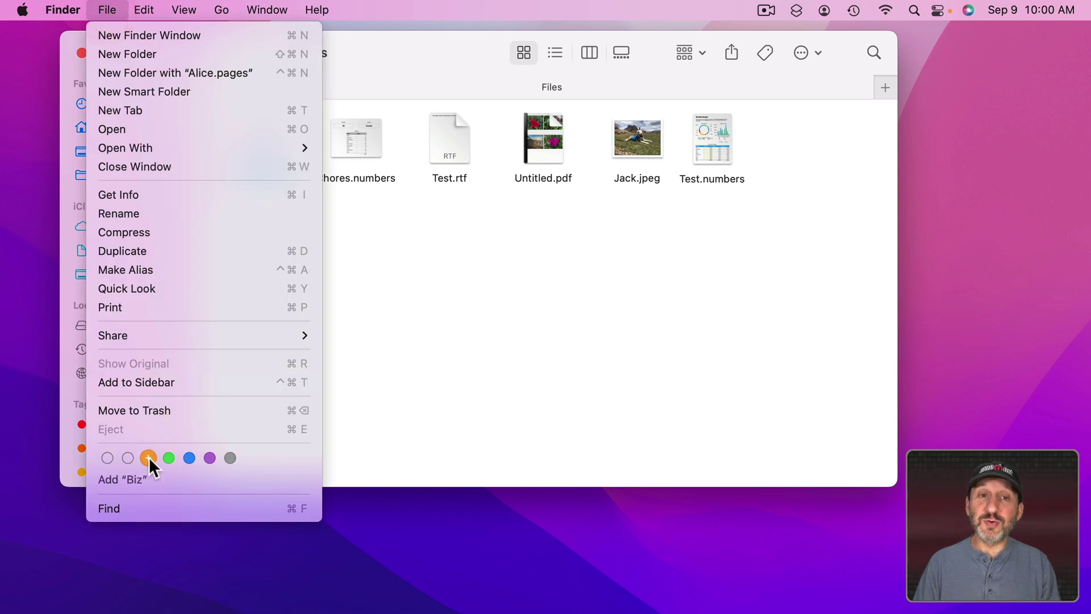
Tag Alice.pages with Work, remove it via the context menu, then apply Biz and reopen preferences
{"action": "left_click", "coordinate": [464, 294]}
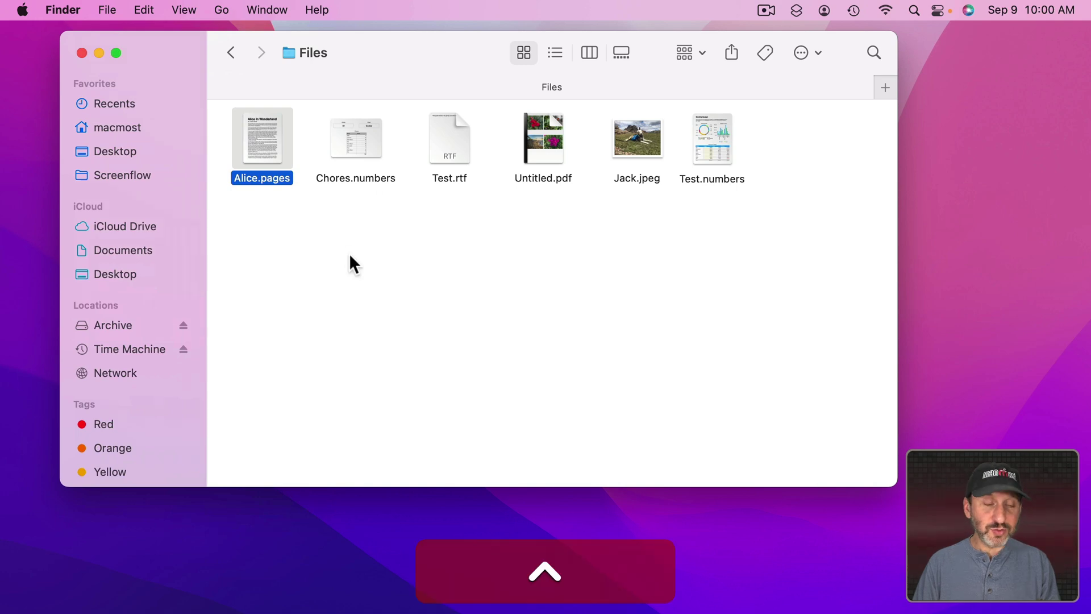
{"action": "key", "text": "ctrl+1"}
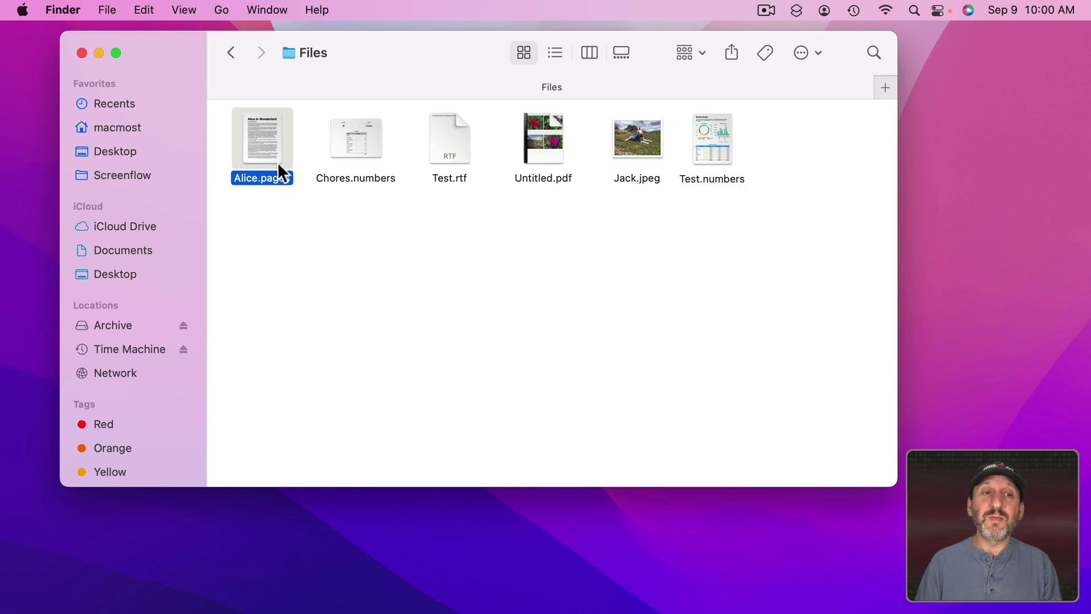
{"action": "left_click", "coordinate": [264, 121], "text": "ctrl"}
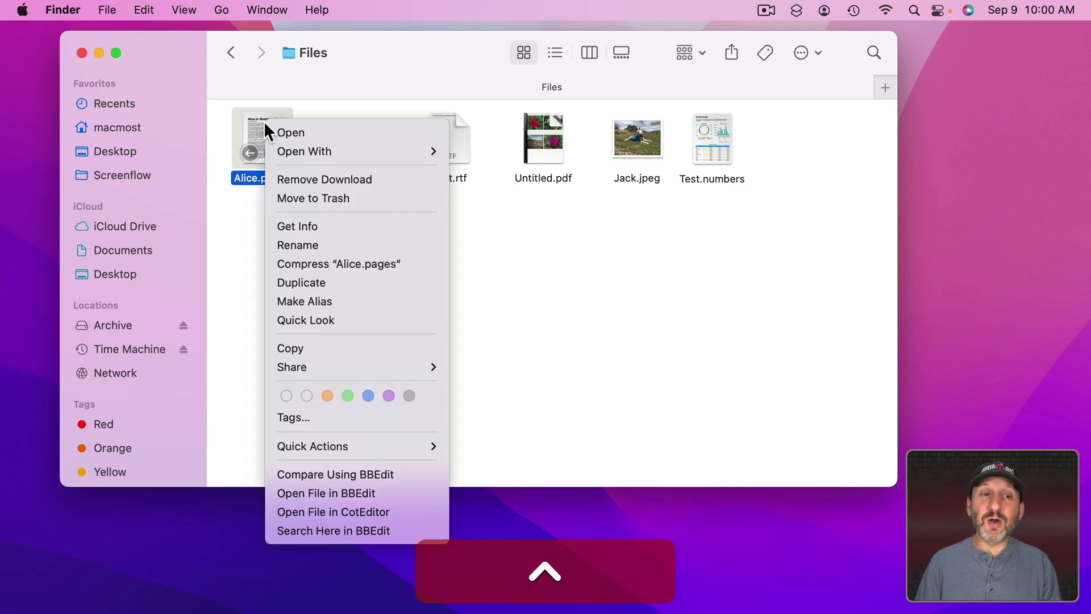
{"action": "left_click", "coordinate": [280, 400]}
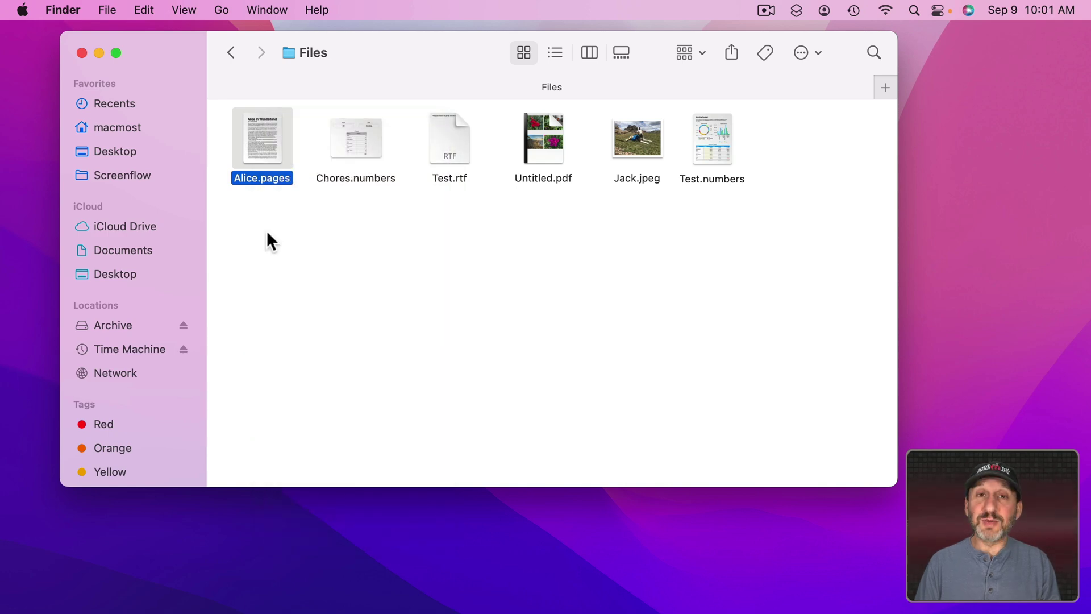
{"action": "key", "text": "ctrl+3"}
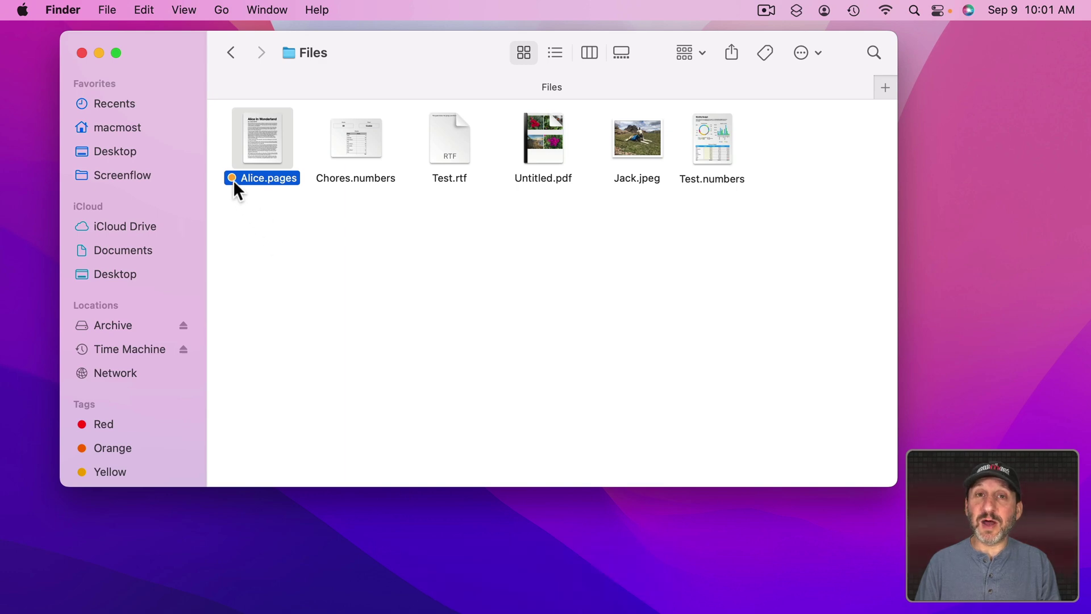
{"action": "key", "text": "super+comma"}
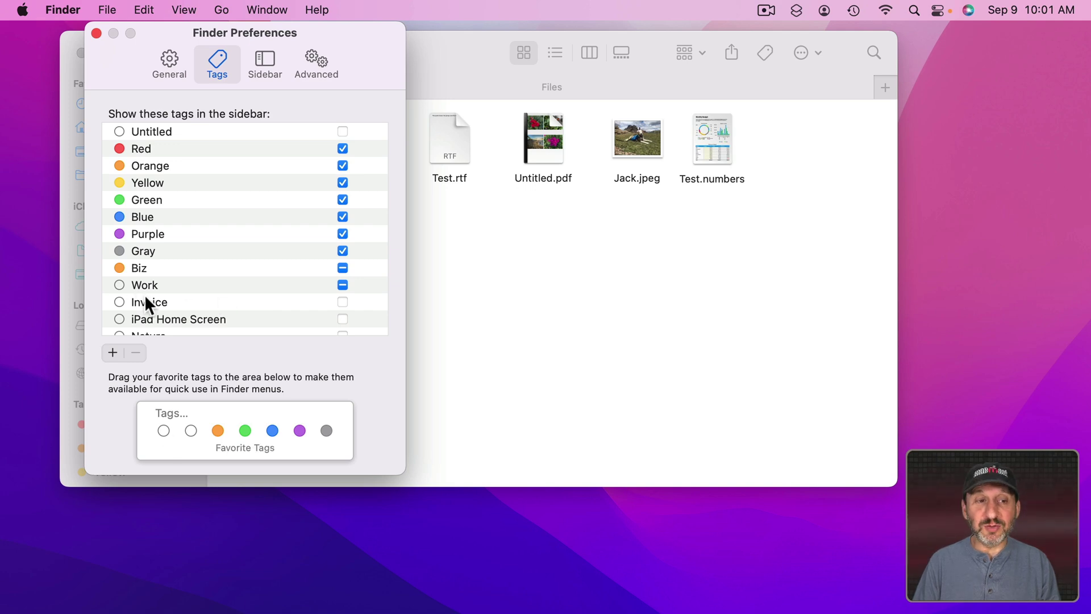
Drag Project Notes into the Favorite Tags area in place of Work
{"action": "scroll", "coordinate": [120, 313], "scroll_direction": "down", "scroll_amount": 5}
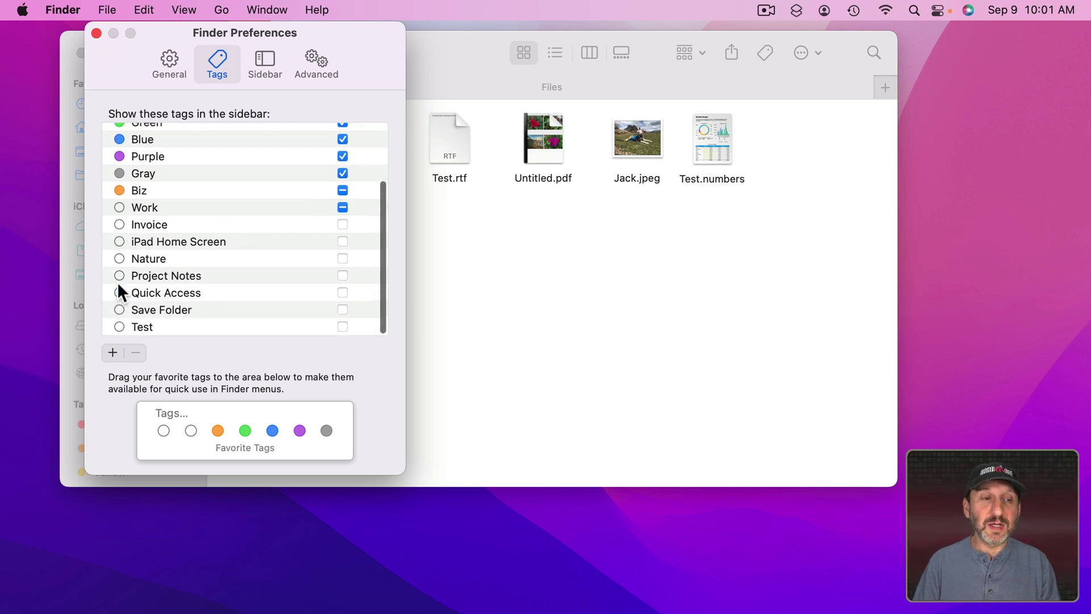
{"action": "left_click_drag", "start_coordinate": [117, 281], "coordinate": [162, 429]}
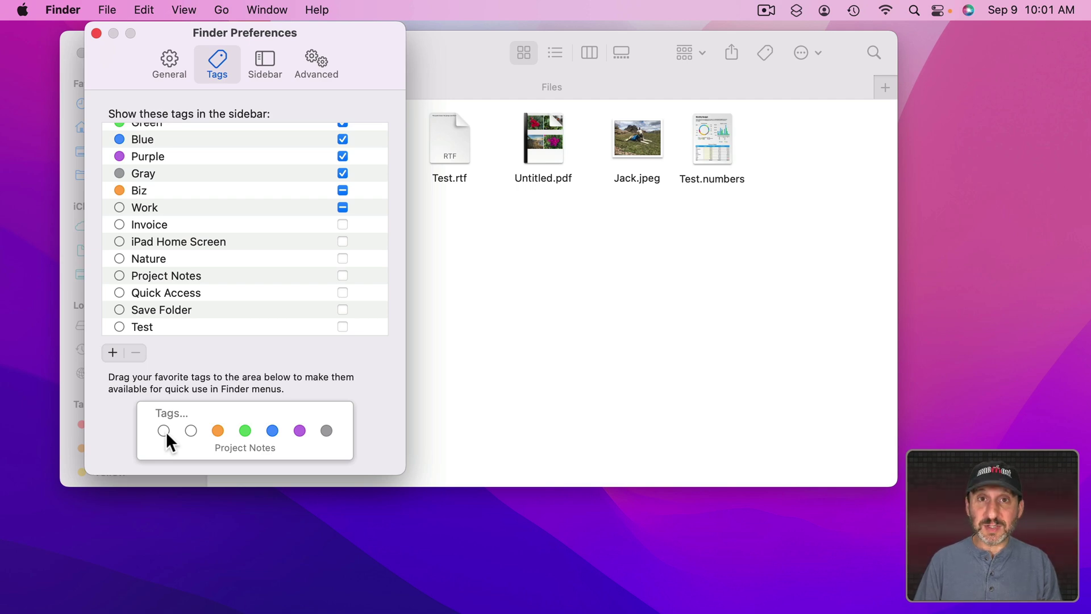
{"action": "scroll", "coordinate": [134, 146], "scroll_direction": "up", "scroll_amount": 5}
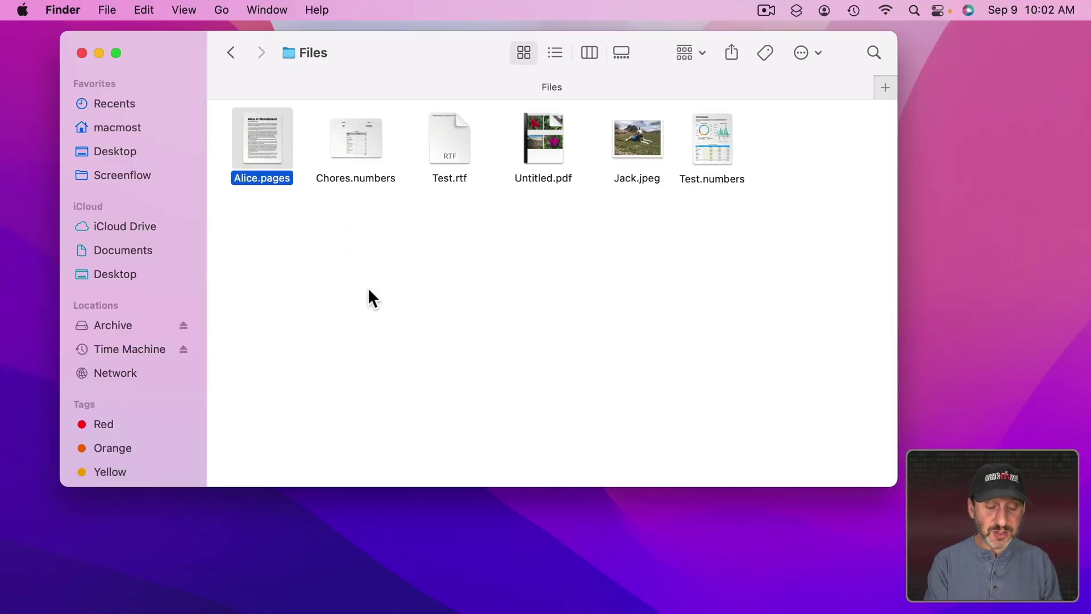
Add the Orange tag to Alice.pages through the Tags field of its Info window
{"action": "key", "text": "super+i"}
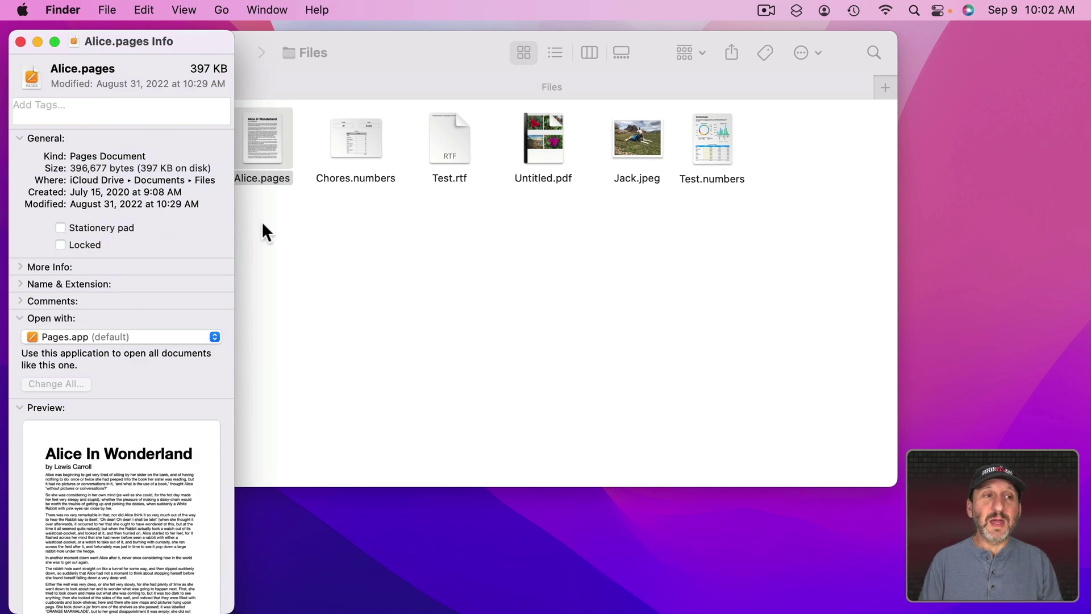
{"action": "left_click", "coordinate": [48, 108]}
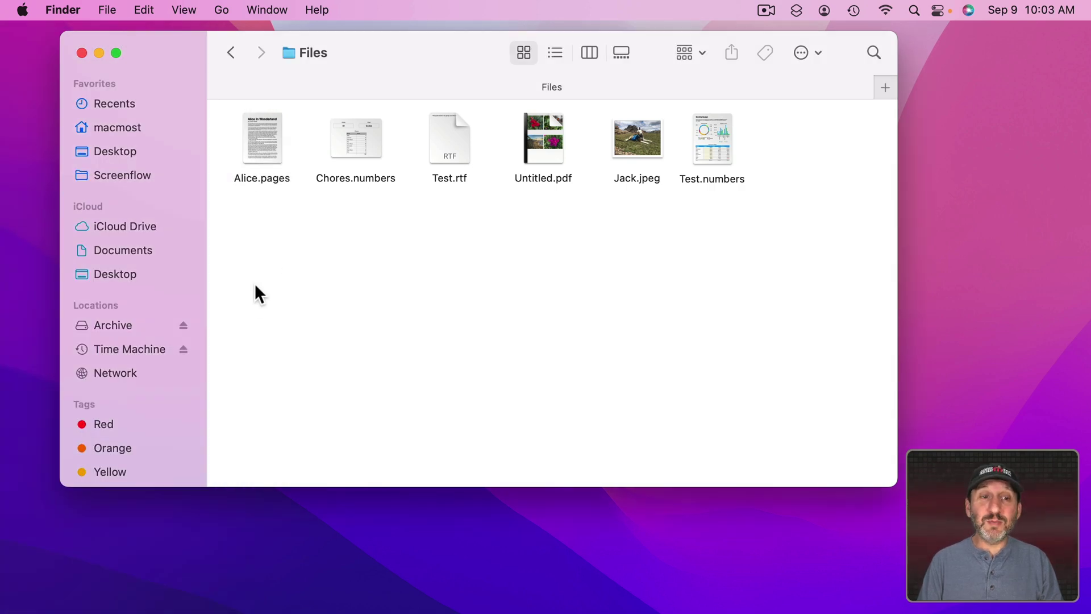
{"action": "left_click", "coordinate": [257, 137]}
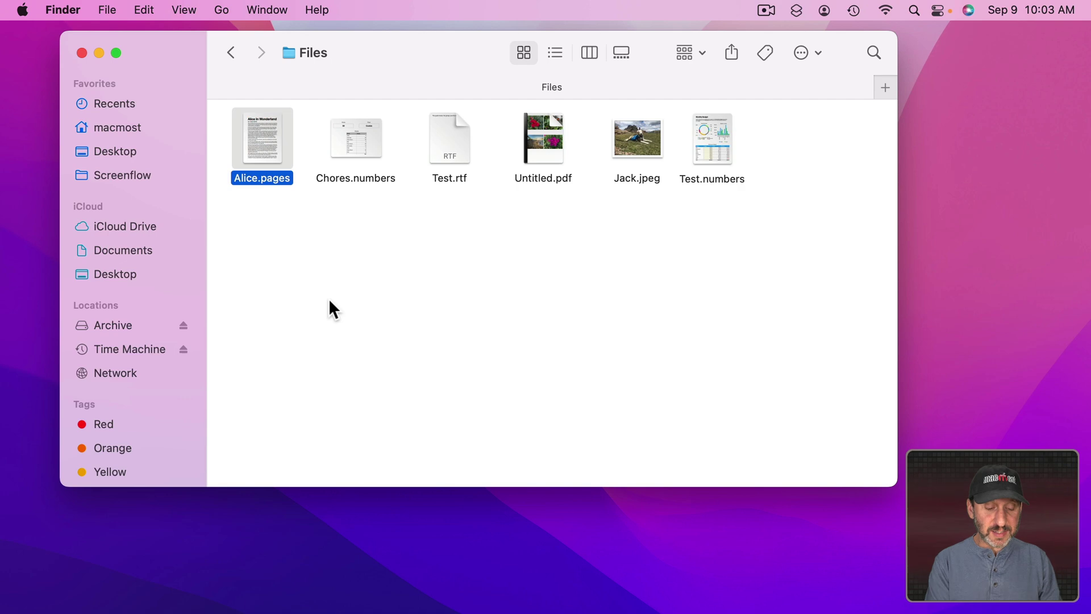
{"action": "key", "text": "super+i"}
{"action": "key", "text": "Tab"}
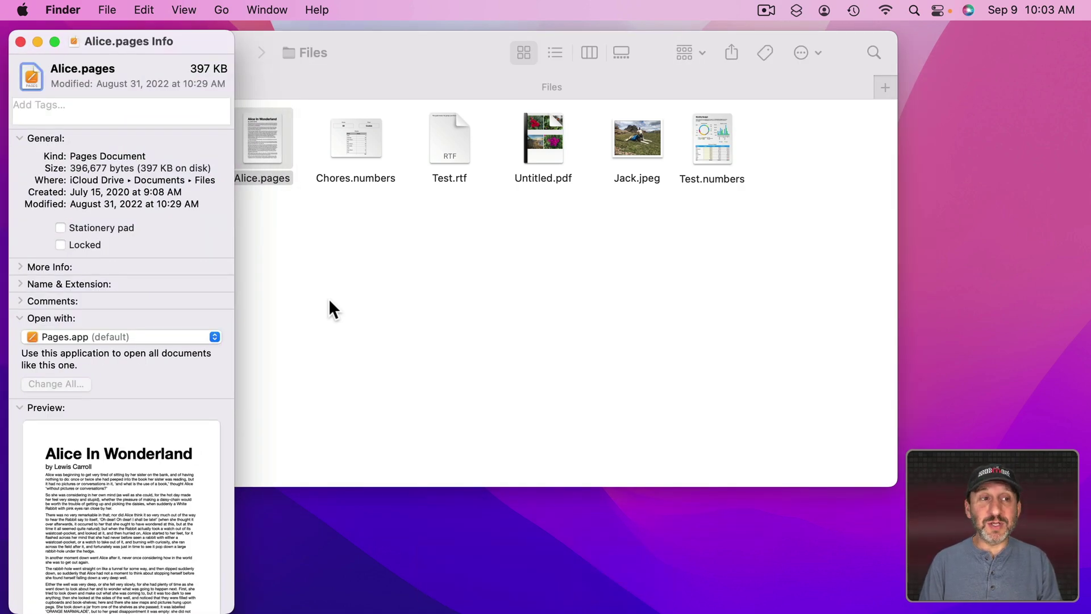
{"action": "key", "text": "Tab"}
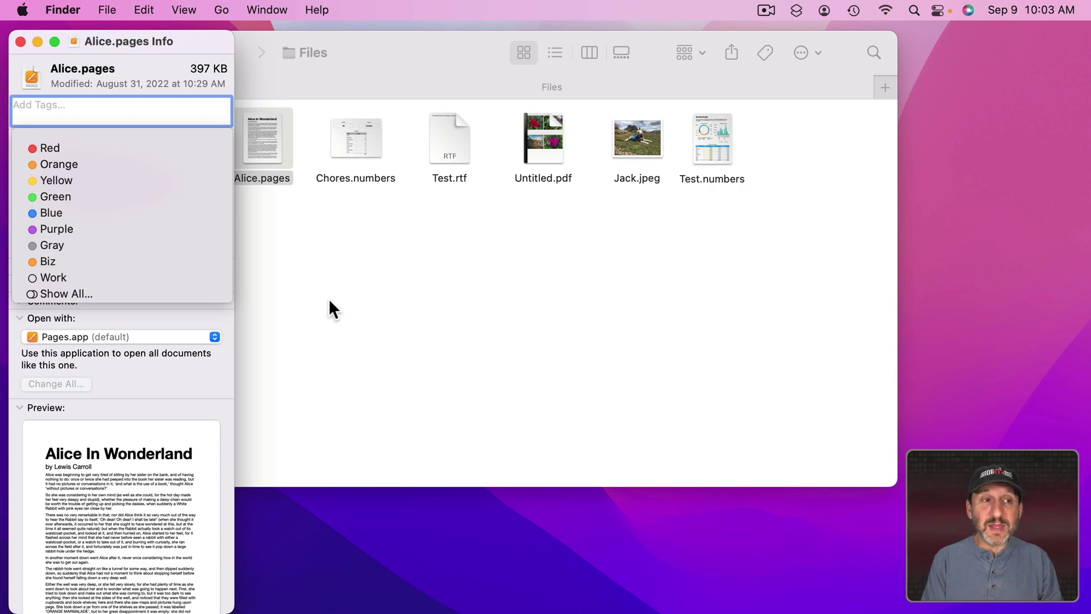
{"action": "type", "text": "Orange"}
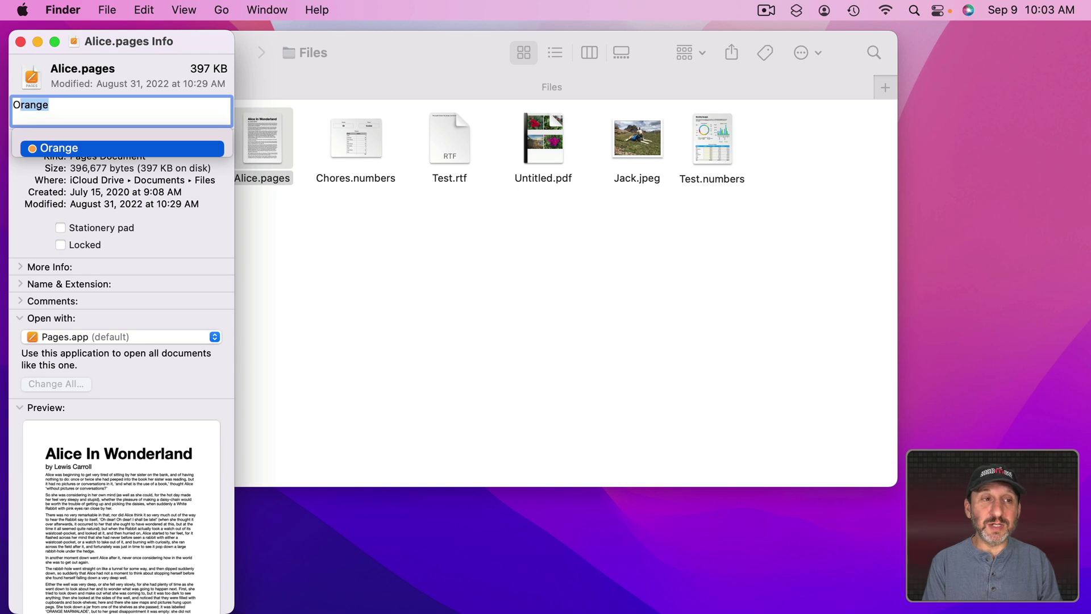
{"action": "key", "text": "Return"}
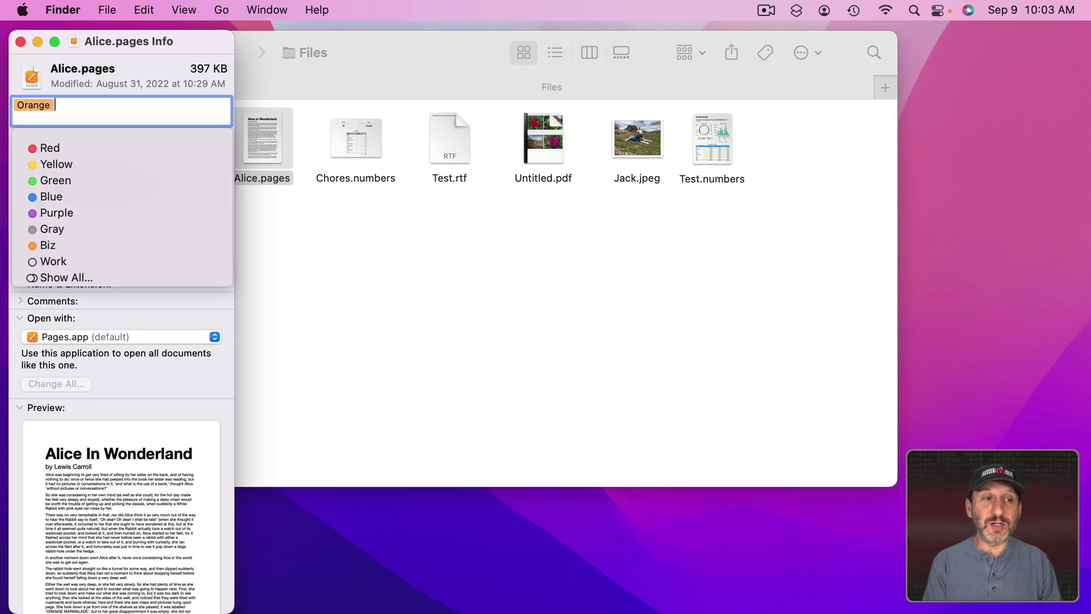
Delete the Orange tag in Alice.pages's Info window and enter Work instead
{"action": "left_click", "coordinate": [245, 214]}
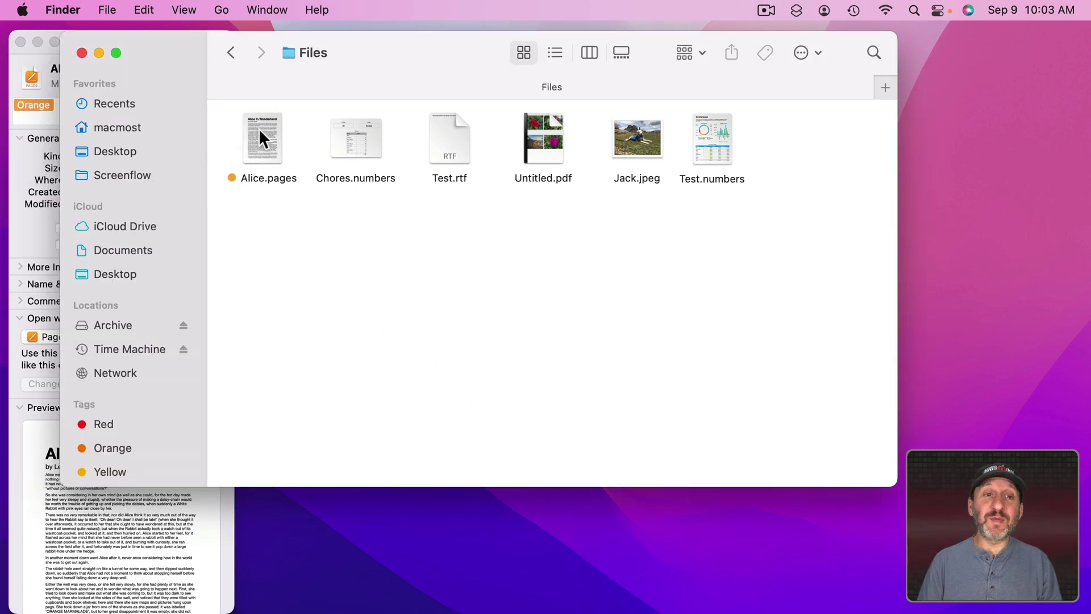
{"action": "left_click", "coordinate": [248, 177]}
{"action": "key", "text": "cmd+i"}
{"action": "key", "text": "Tab"}
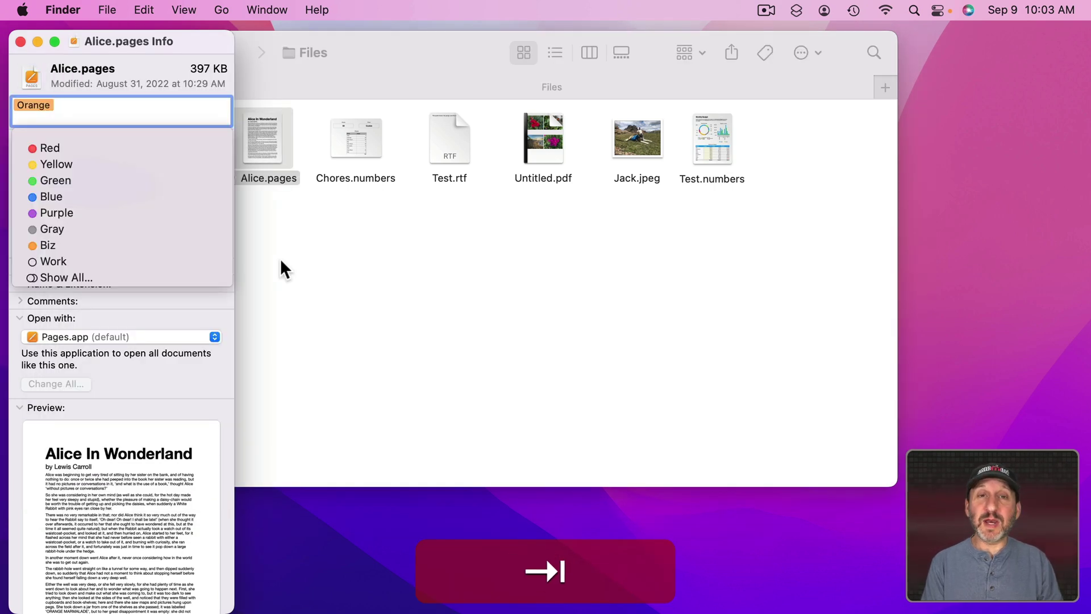
{"action": "key", "text": "BackSpace"}
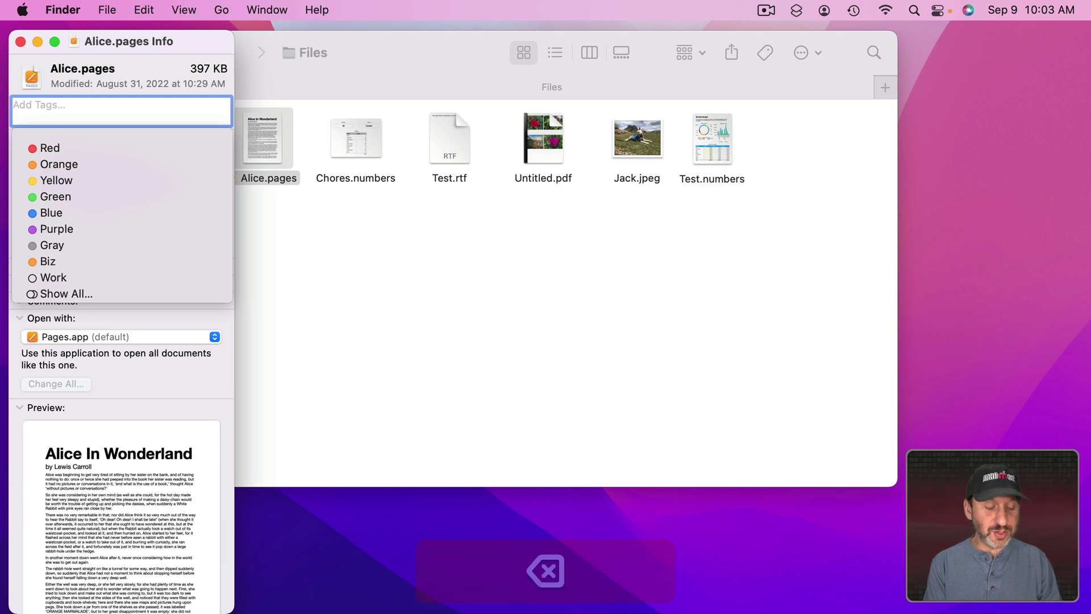
{"action": "type", "text": "Work"}
{"action": "key", "text": "Return"}
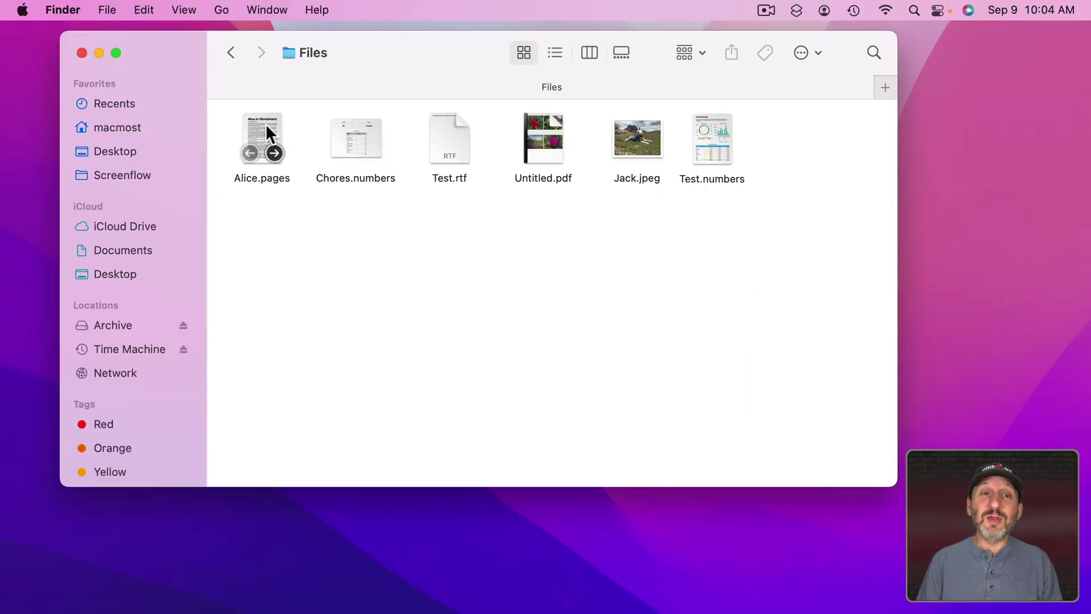
Tag Alice.pages, Chores.numbers and Test.rtf red from each file's context menu
{"action": "left_click", "coordinate": [267, 128]}
{"action": "right_click", "coordinate": [267, 127]}
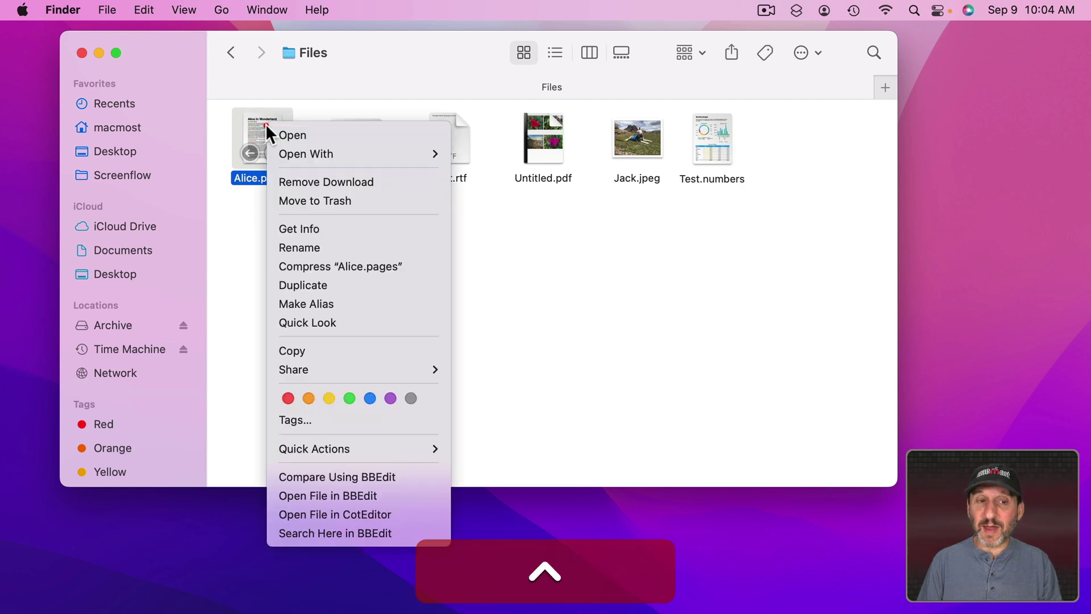
{"action": "left_click", "coordinate": [285, 397]}
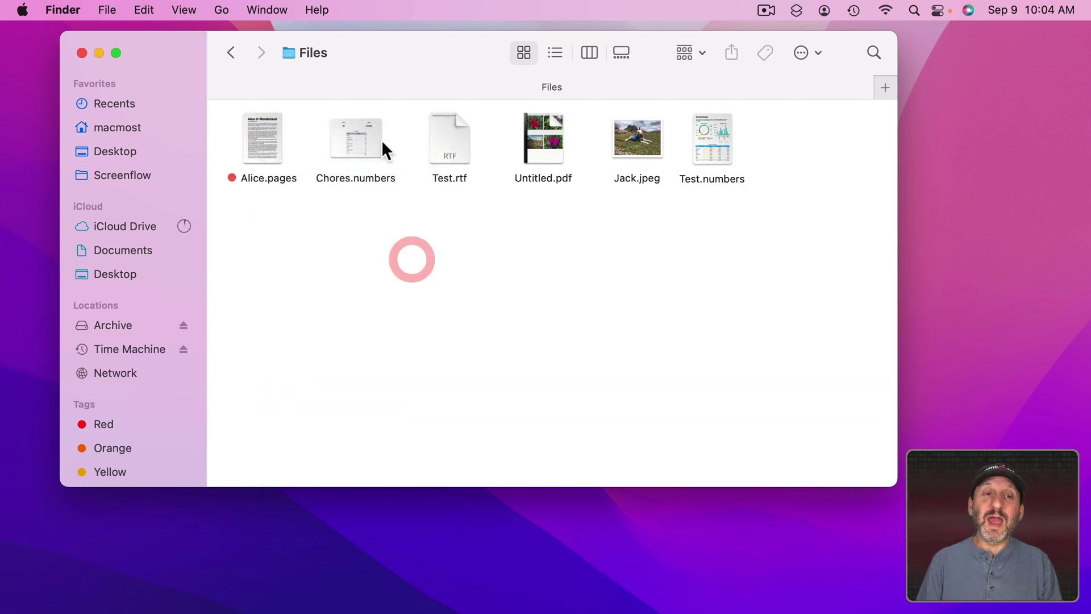
{"action": "left_click", "coordinate": [366, 131]}
{"action": "right_click", "coordinate": [365, 131]}
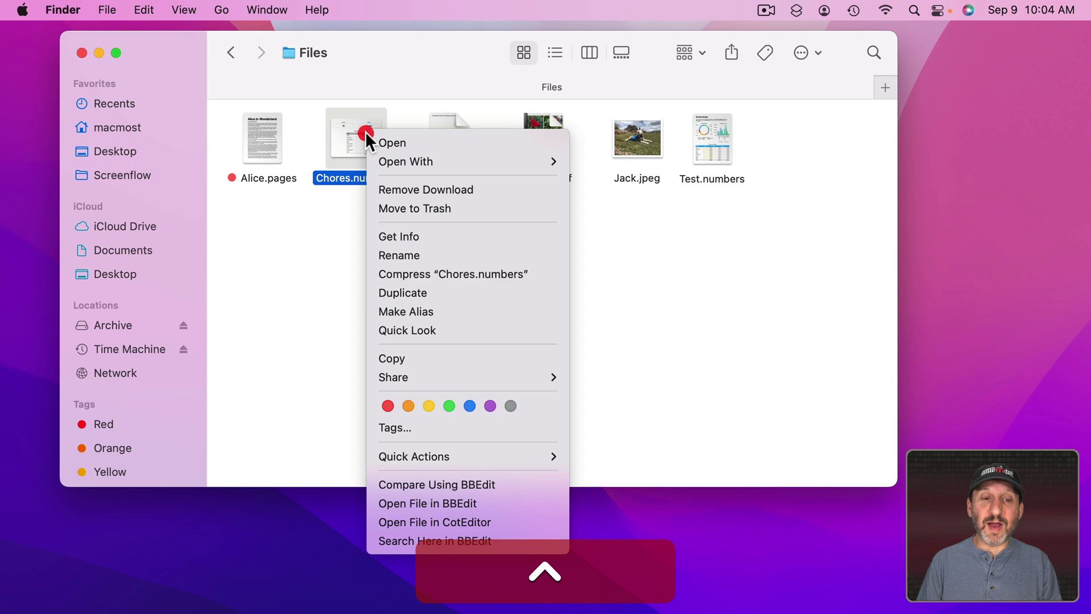
{"action": "left_click", "coordinate": [388, 405]}
{"action": "left_click", "coordinate": [443, 142]}
{"action": "right_click", "coordinate": [442, 139]}
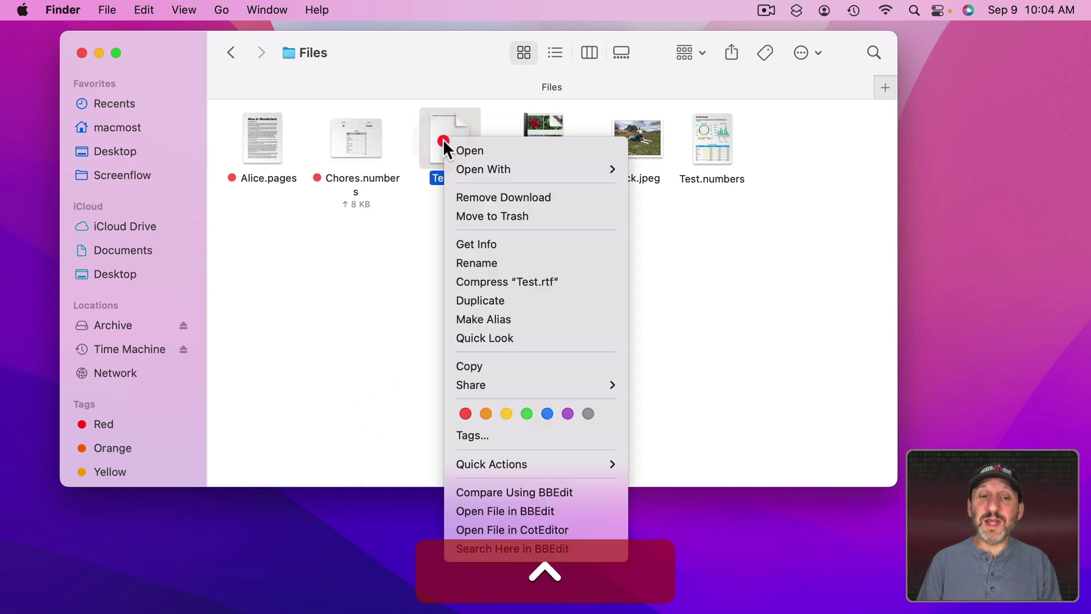
{"action": "left_click", "coordinate": [465, 412]}
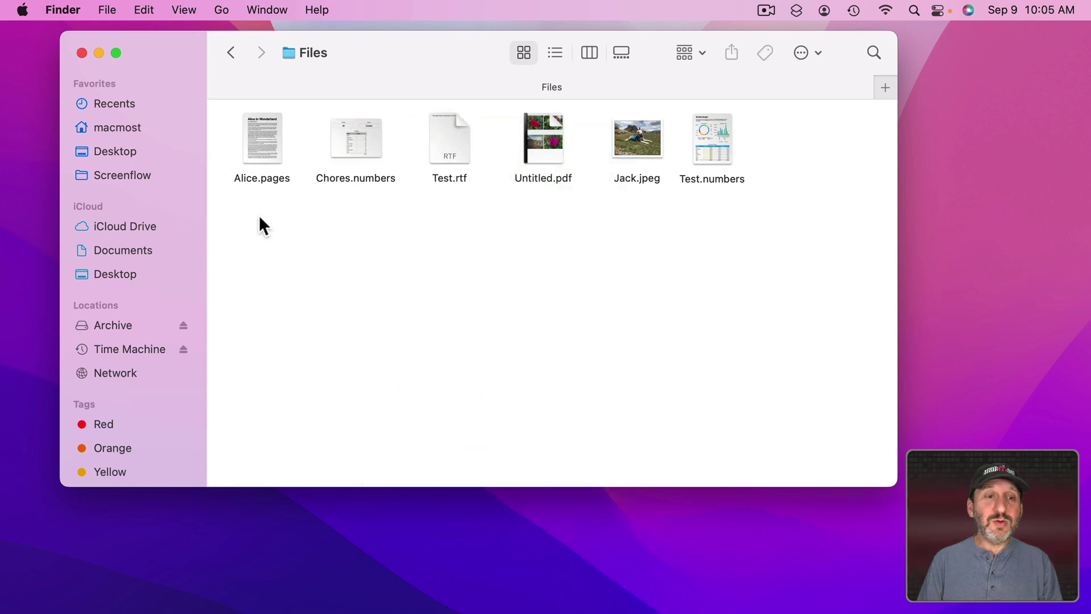
Select all six files, tag them red with Ctrl+1, then clear it with Ctrl+0
{"action": "left_click_drag", "start_coordinate": [258, 214], "coordinate": [473, 136]}
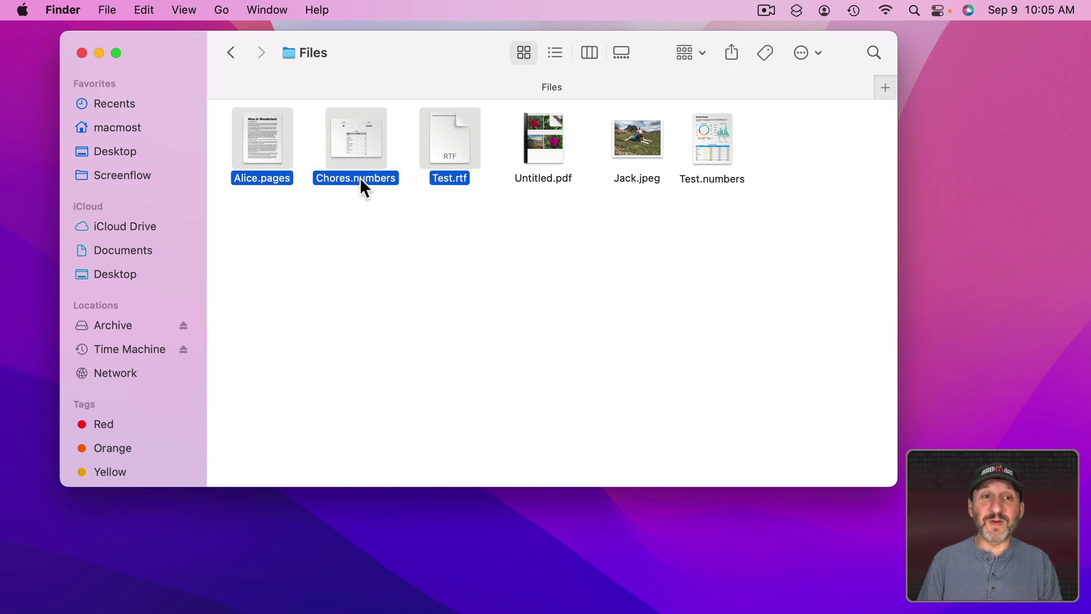
{"action": "key", "text": "super+a"}
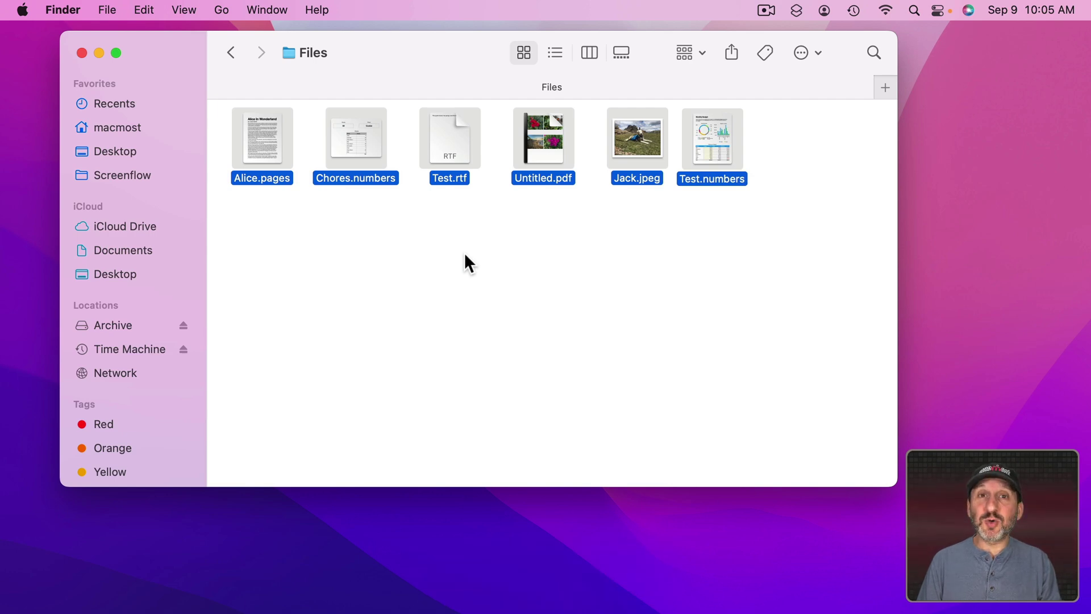
{"action": "key", "text": "ctrl+1"}
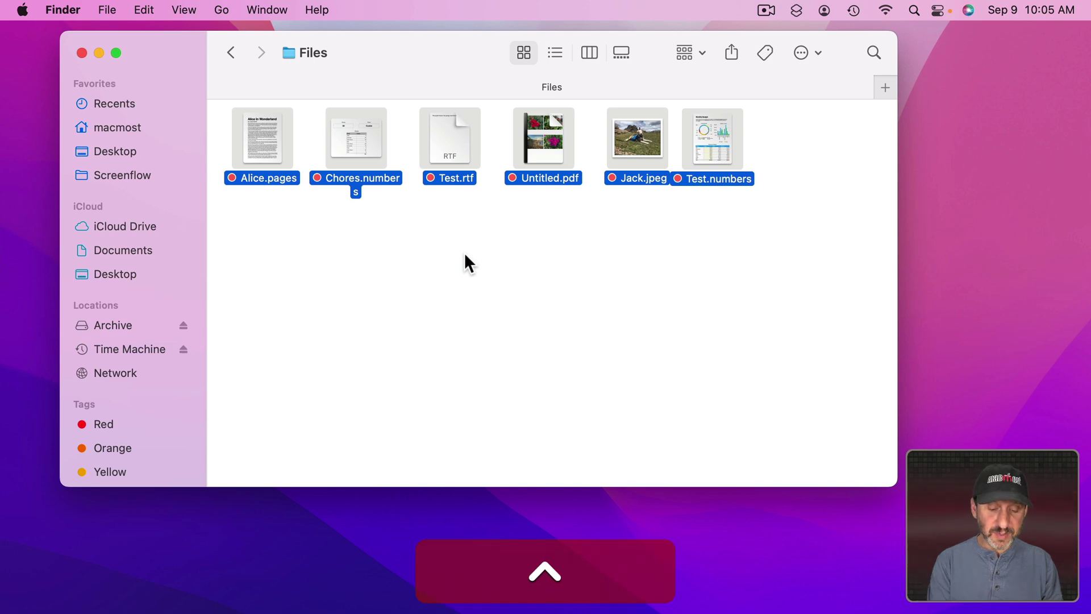
{"action": "key", "text": "ctrl+0"}
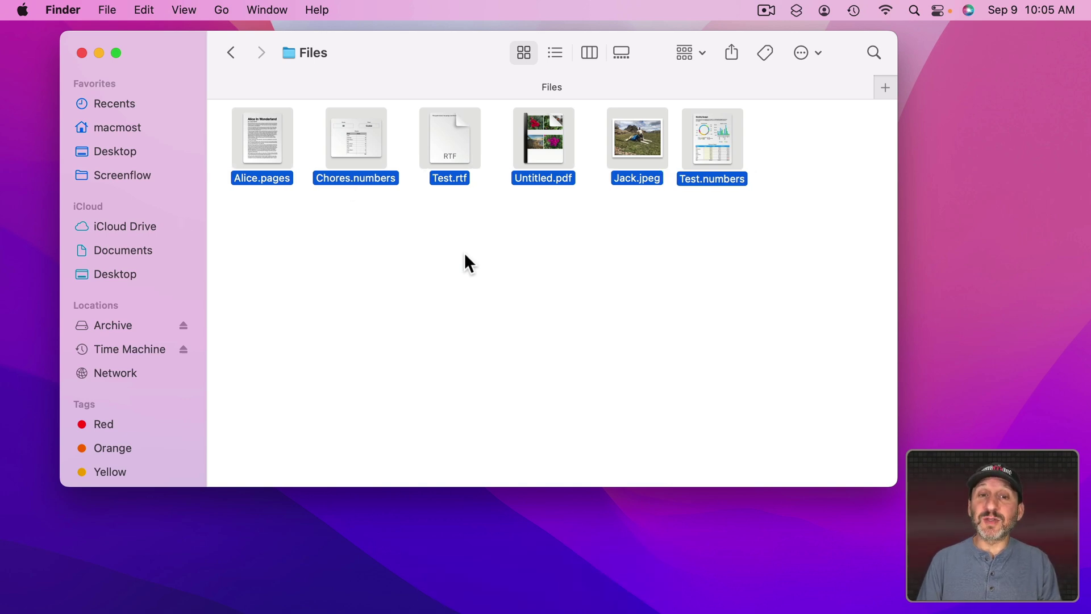
Tag all six files green from the context menu and yellow from the File menu
{"action": "left_click", "coordinate": [262, 126], "text": "ctrl"}
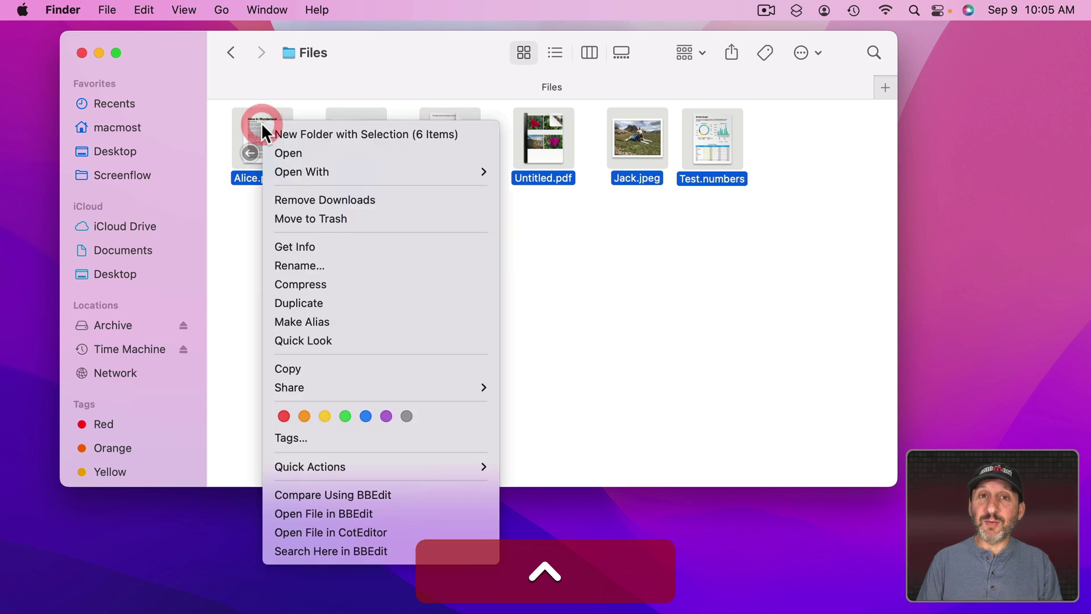
{"action": "left_click", "coordinate": [343, 416]}
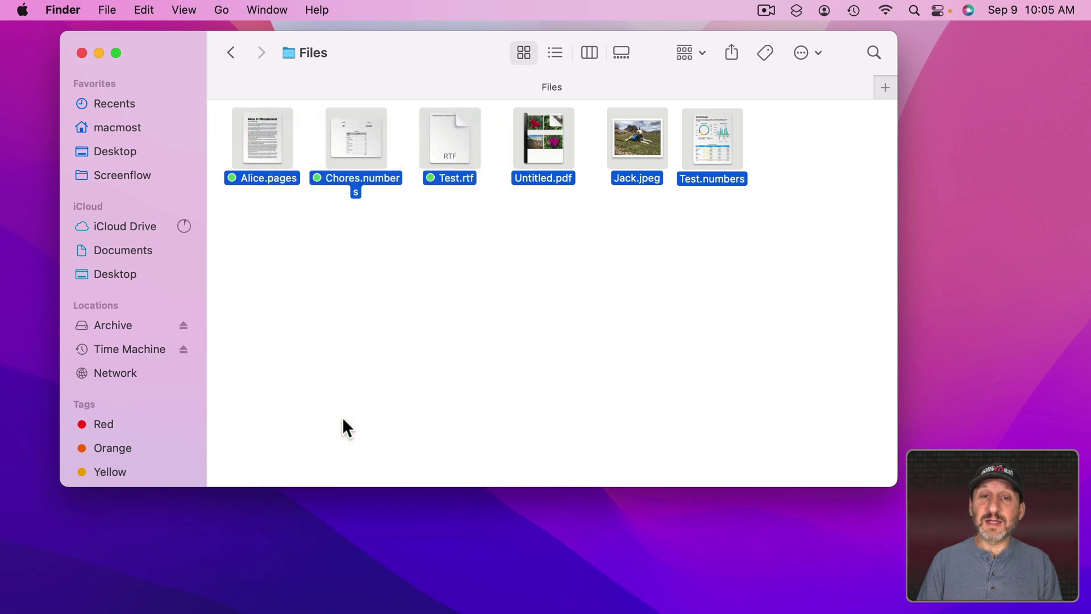
{"action": "left_click", "coordinate": [108, 10]}
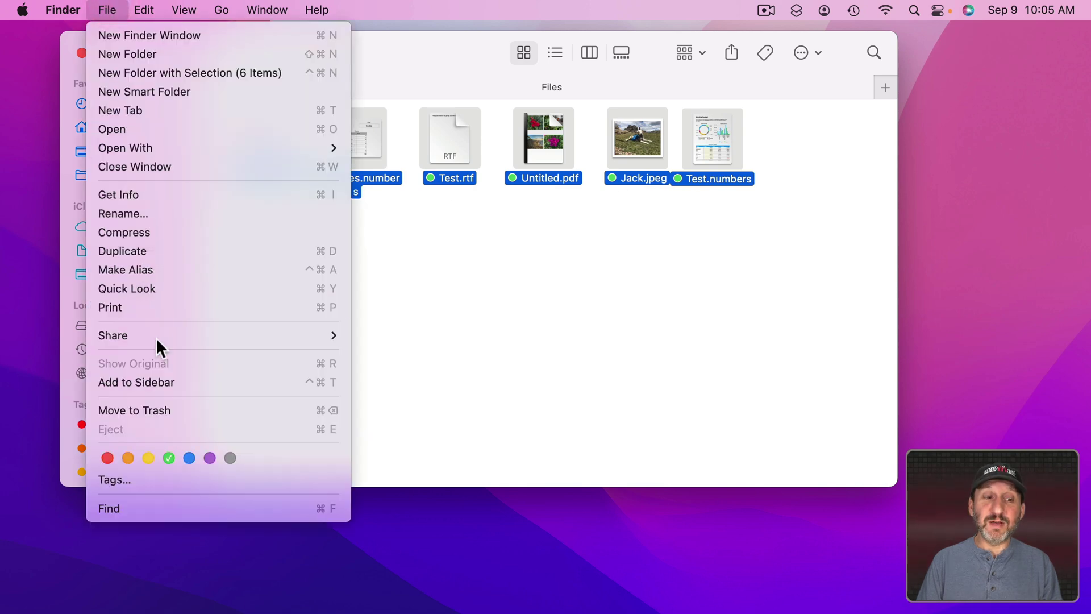
{"action": "left_click", "coordinate": [149, 457]}
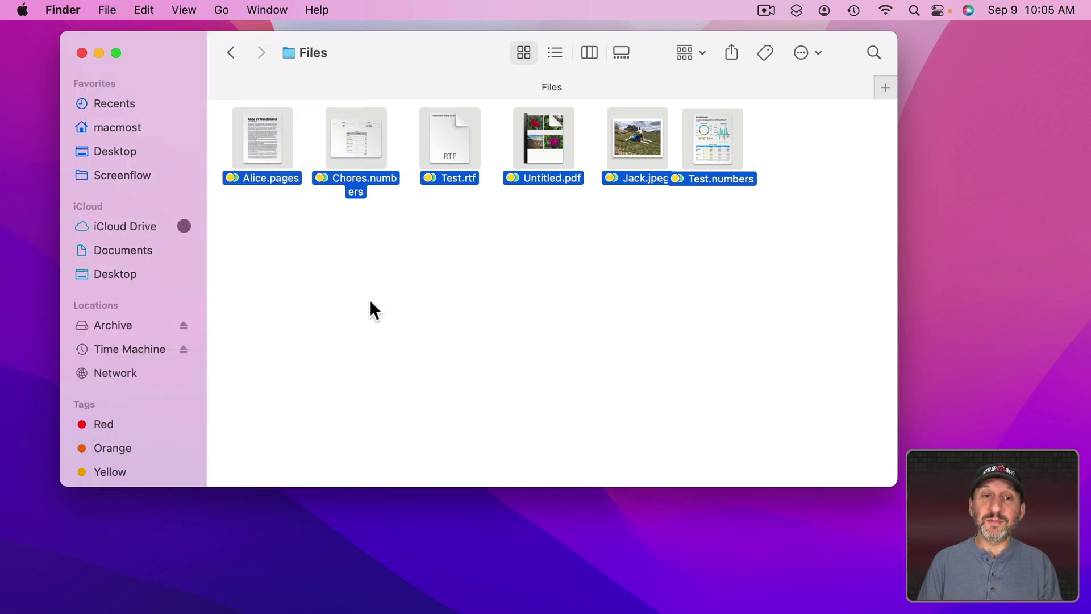
Open a single Multiple Item Info inspector for the six selected files with ⌥⌘I
{"action": "key", "text": "super+i"}
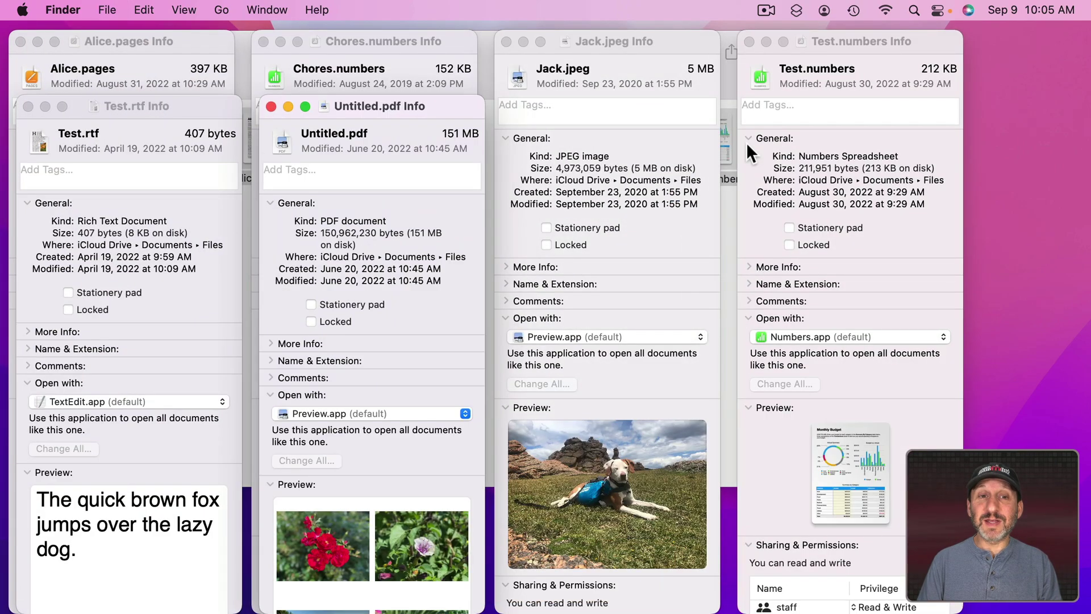
{"action": "key", "text": "super+alt+w"}
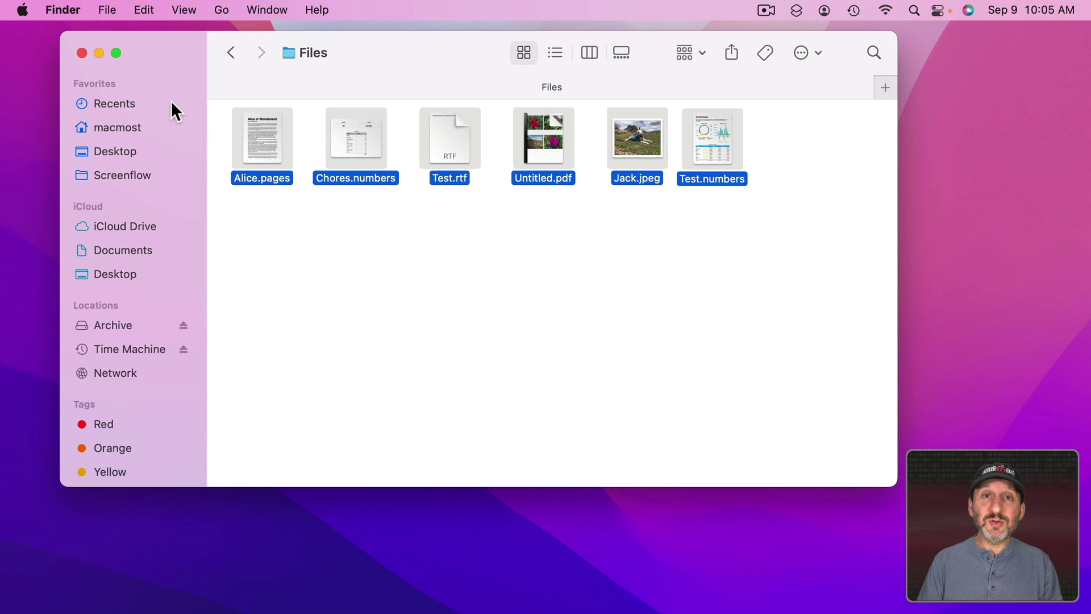
{"action": "left_click", "coordinate": [123, 9]}
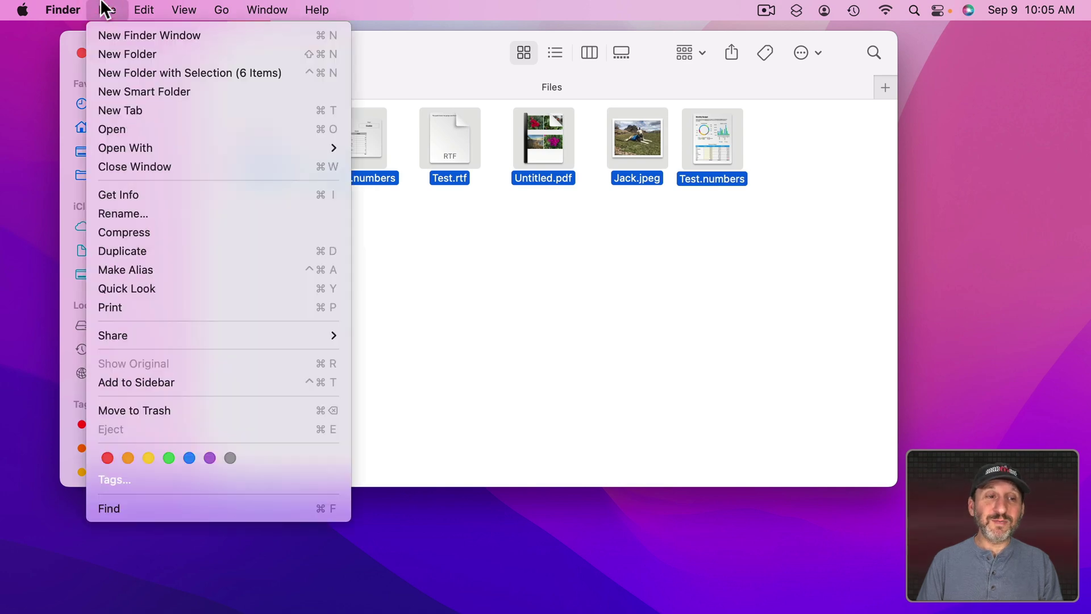
{"action": "key", "text": "alt"}
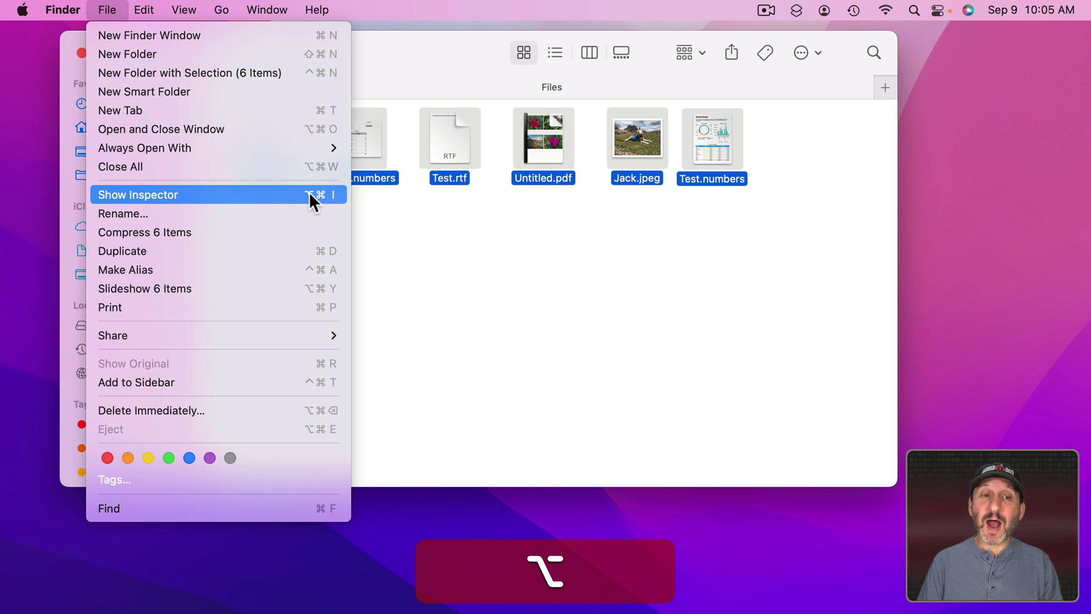
{"action": "key", "text": "super+alt+i"}
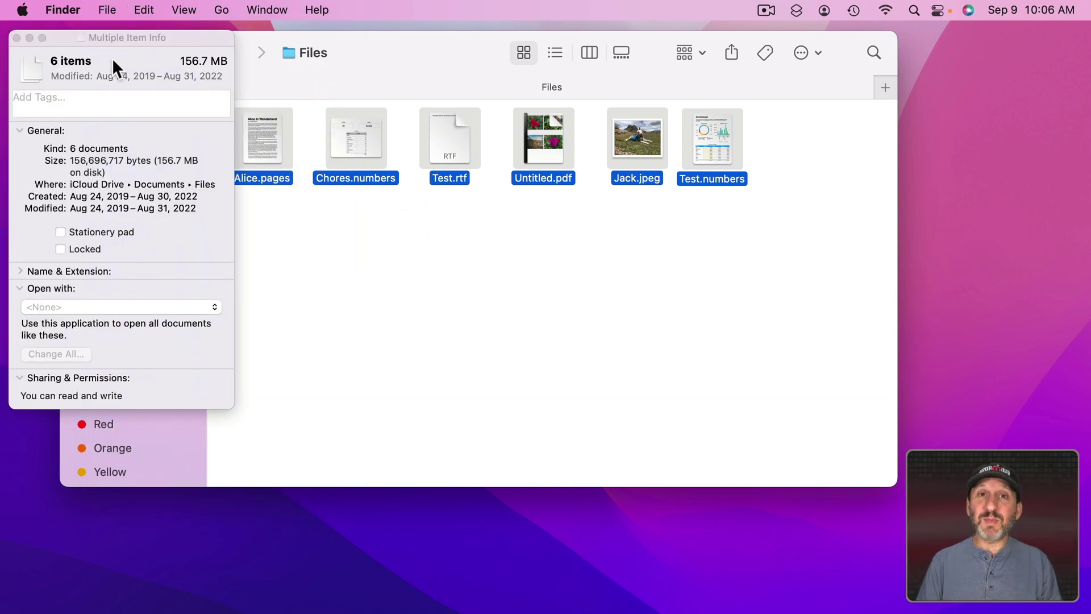
Add the Purple tag to all six files from the inspector's tag list
{"action": "left_click", "coordinate": [57, 95]}
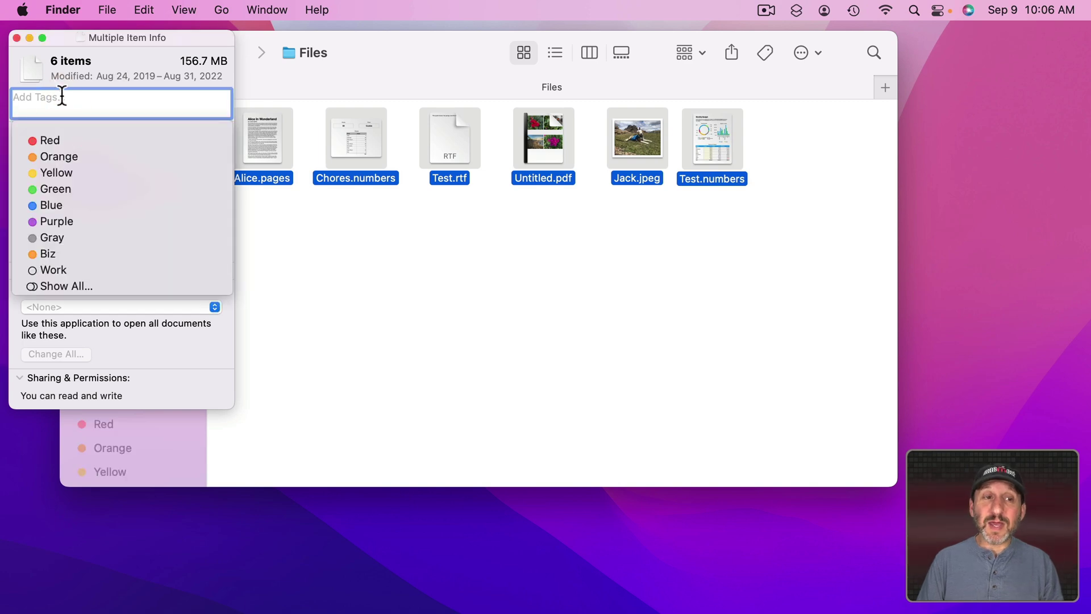
{"action": "left_click", "coordinate": [50, 221]}
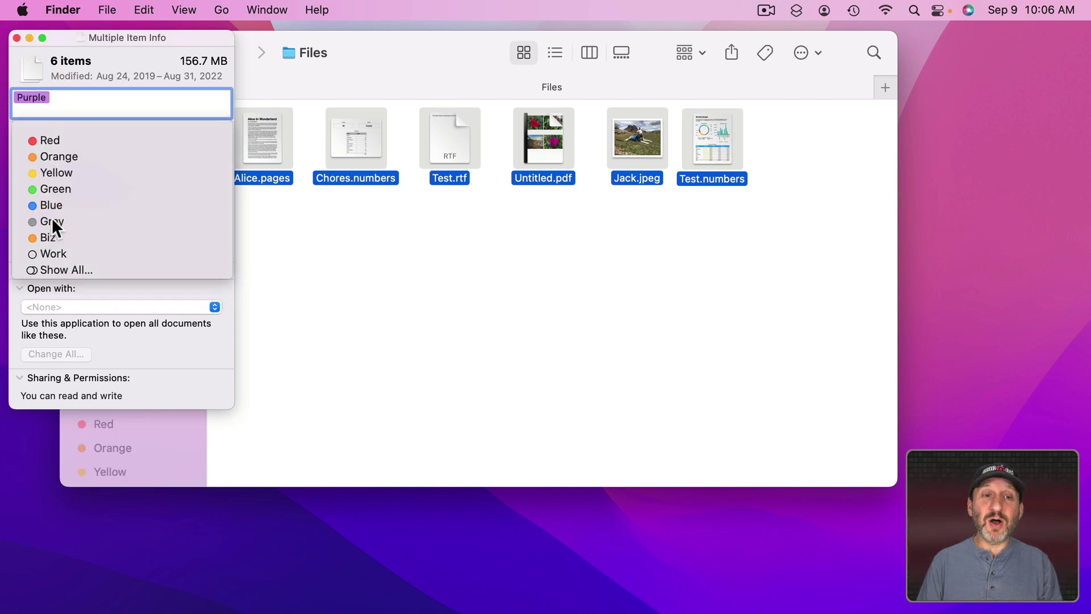
{"action": "key", "text": "Return"}
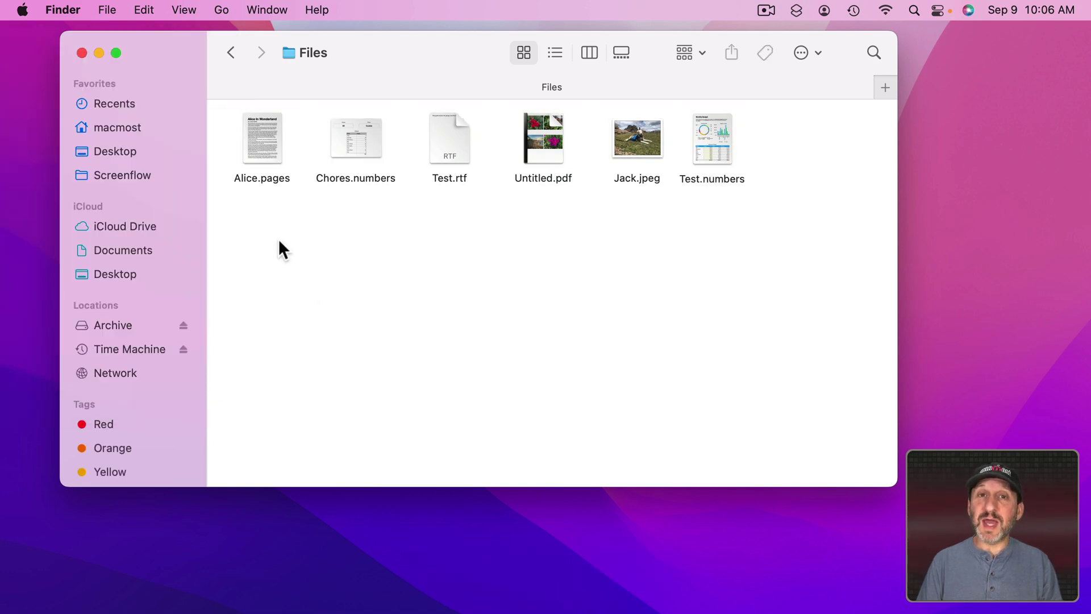
Open the Info window for Alice.pages, then close it again
{"action": "left_click", "coordinate": [263, 135]}
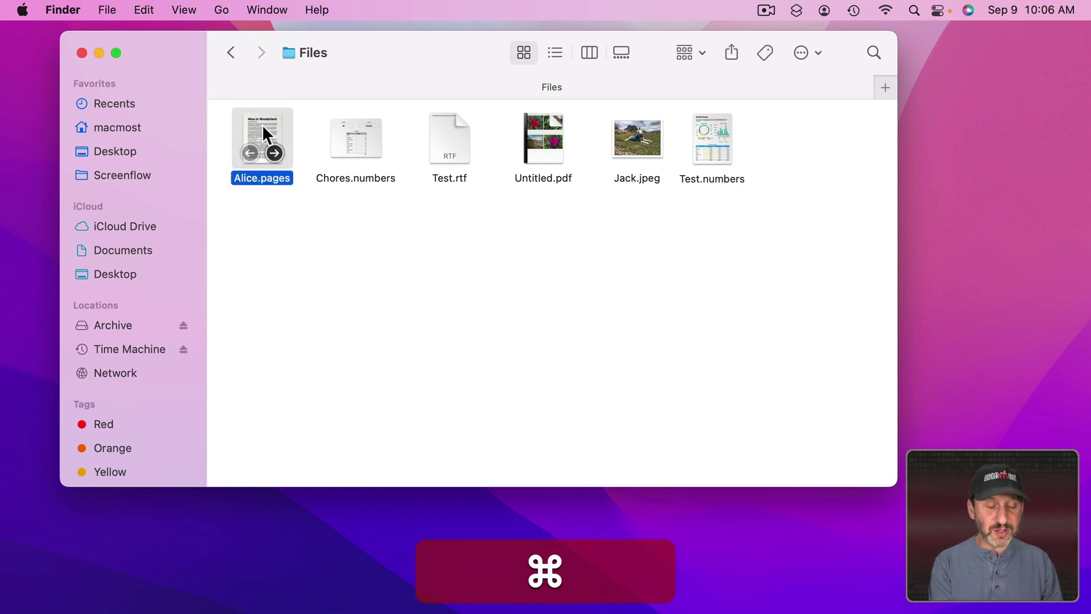
{"action": "key", "text": "super+i"}
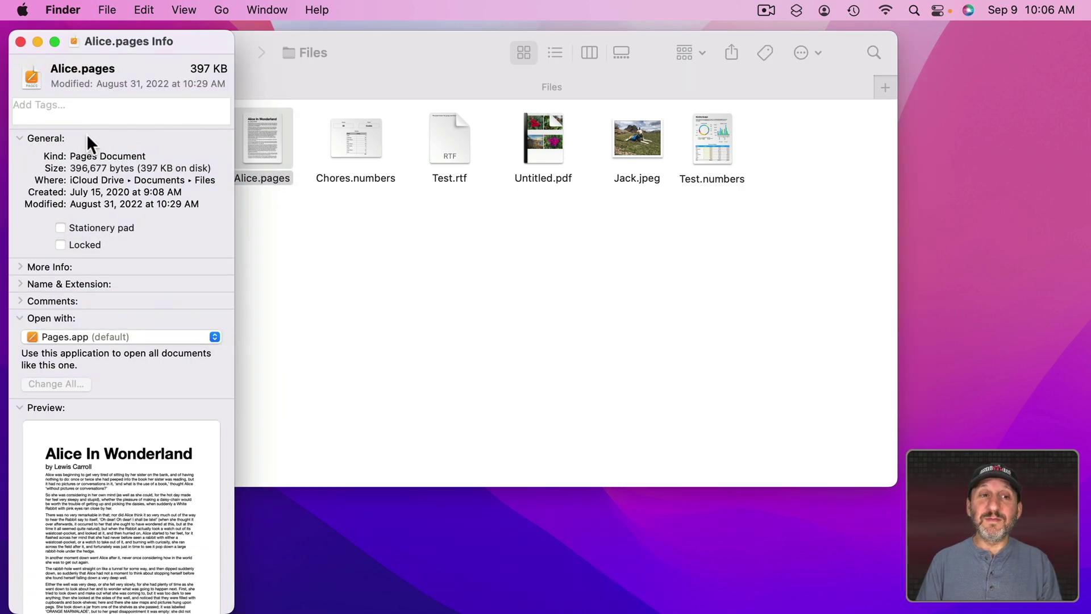
{"action": "left_click", "coordinate": [354, 137]}
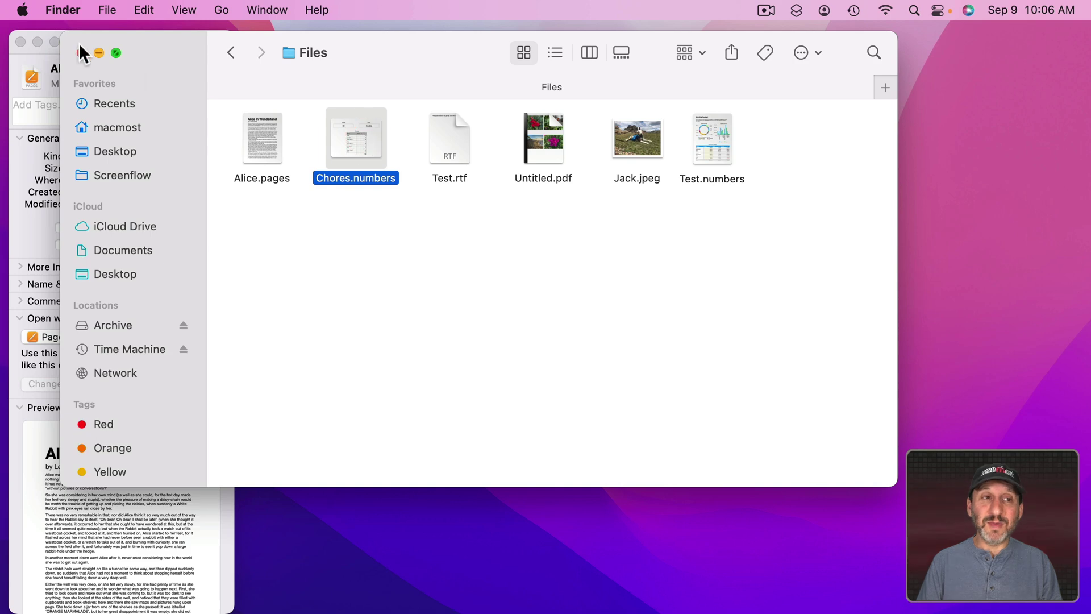
{"action": "left_click", "coordinate": [23, 65]}
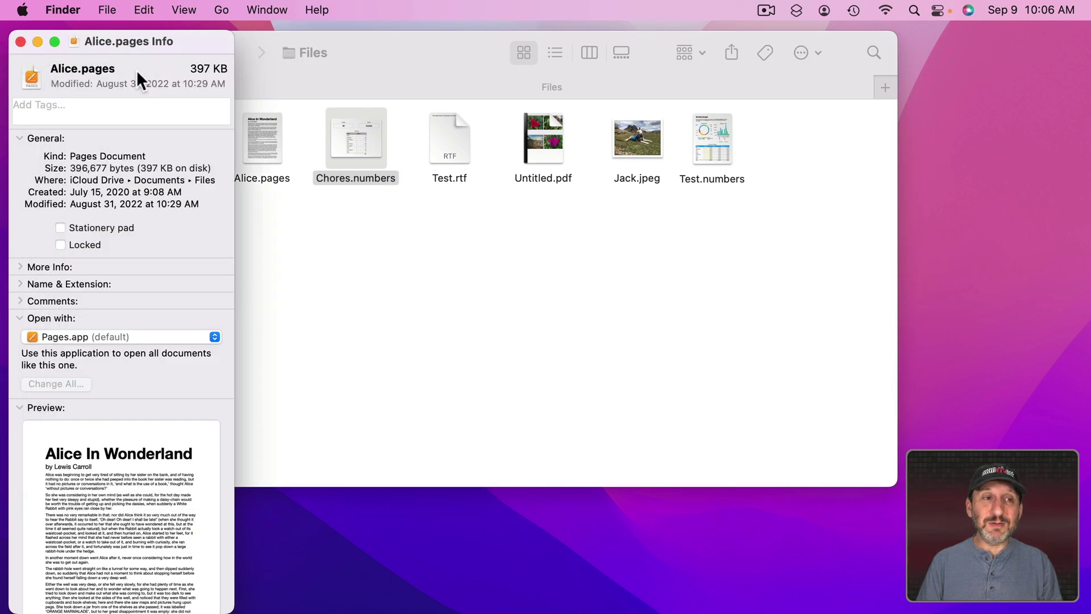
{"action": "left_click", "coordinate": [20, 42]}
Open a selection-following inspector with ⌥⌘I and view Chores.numbers, Test.rtf, Untitled.pdf and Alice.pages
{"action": "left_click", "coordinate": [266, 135]}
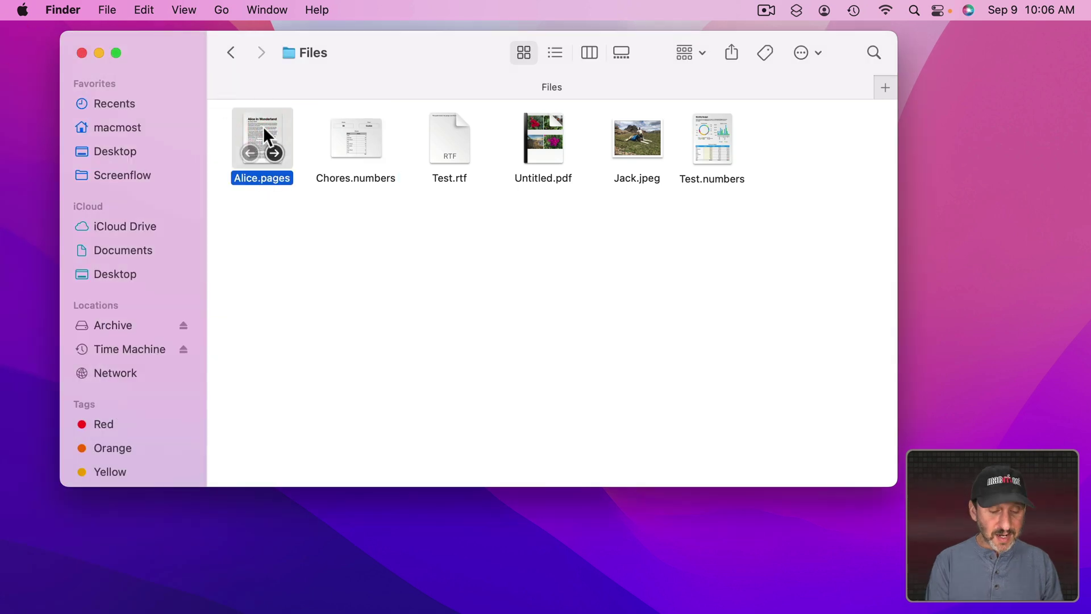
{"action": "key", "text": "alt+super"}
{"action": "key", "text": "alt+super+i"}
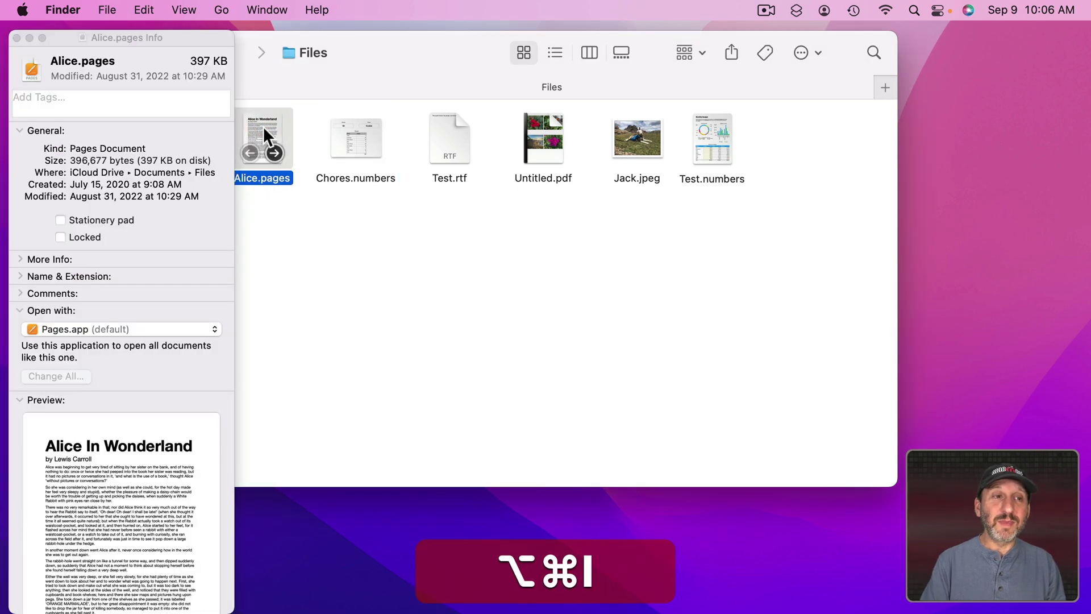
{"action": "left_click", "coordinate": [116, 40]}
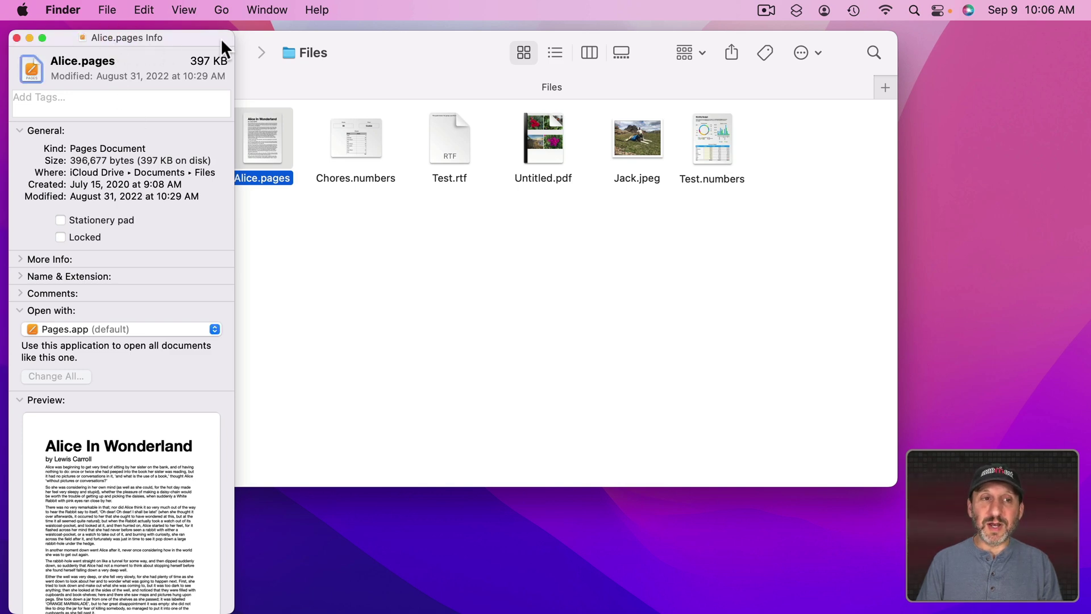
{"action": "left_click", "coordinate": [367, 126]}
{"action": "left_click", "coordinate": [465, 132]}
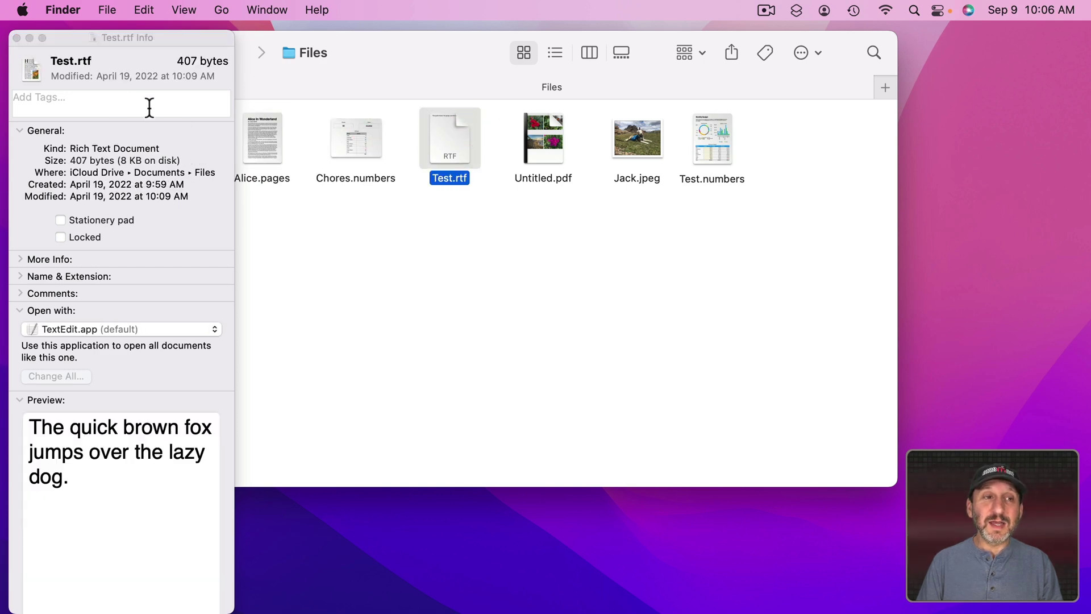
{"action": "left_click", "coordinate": [528, 145]}
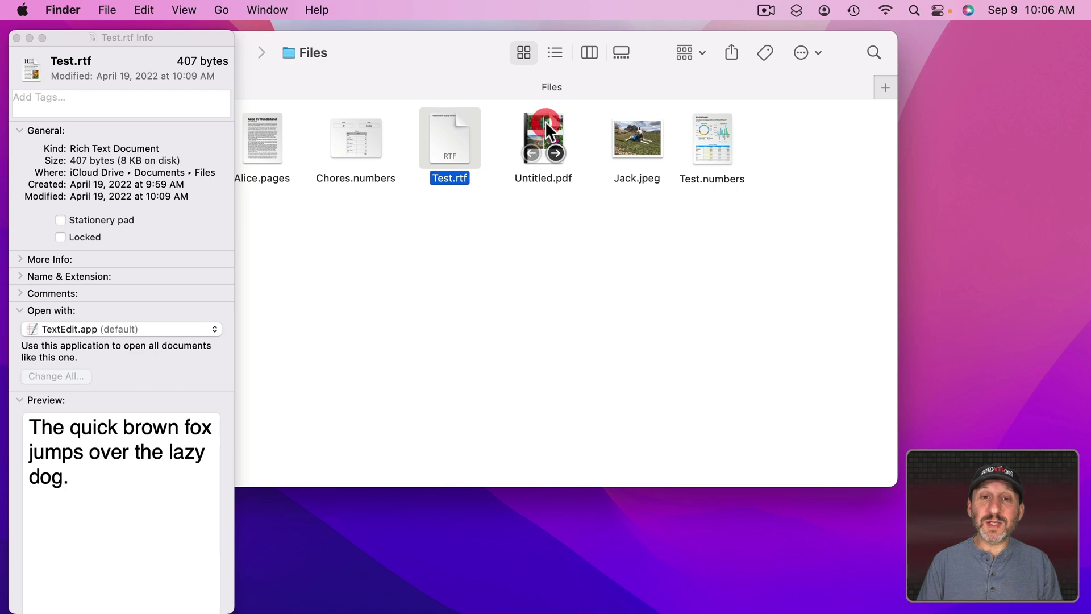
{"action": "left_click", "coordinate": [267, 137]}
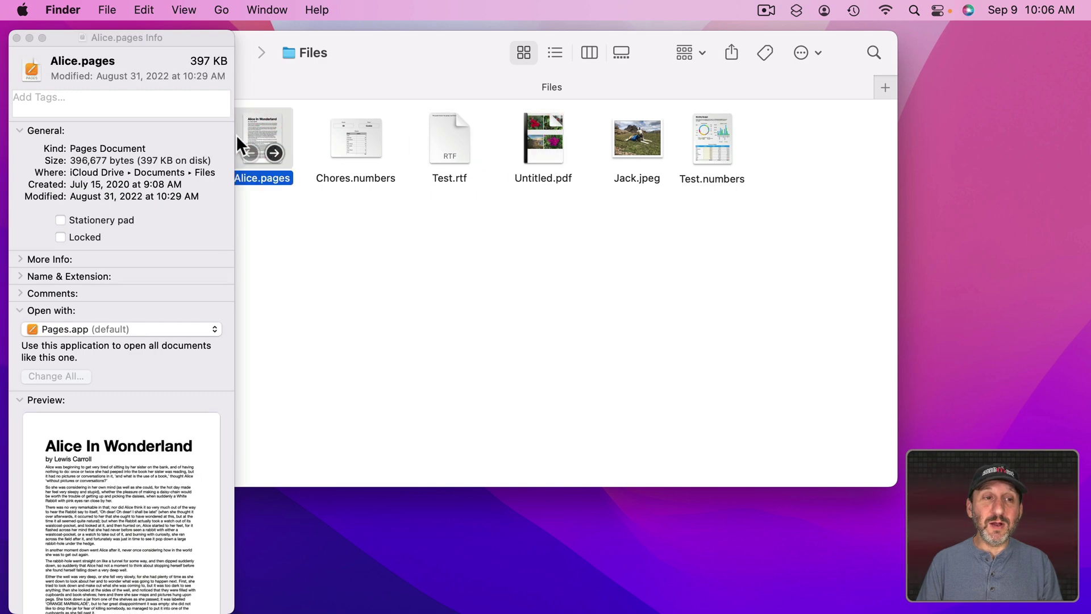
Tag Chores.numbers Red and Test.rtf Yellow, then view Jack.jpeg and Test.numbers in the inspector
{"action": "left_click", "coordinate": [52, 105]}
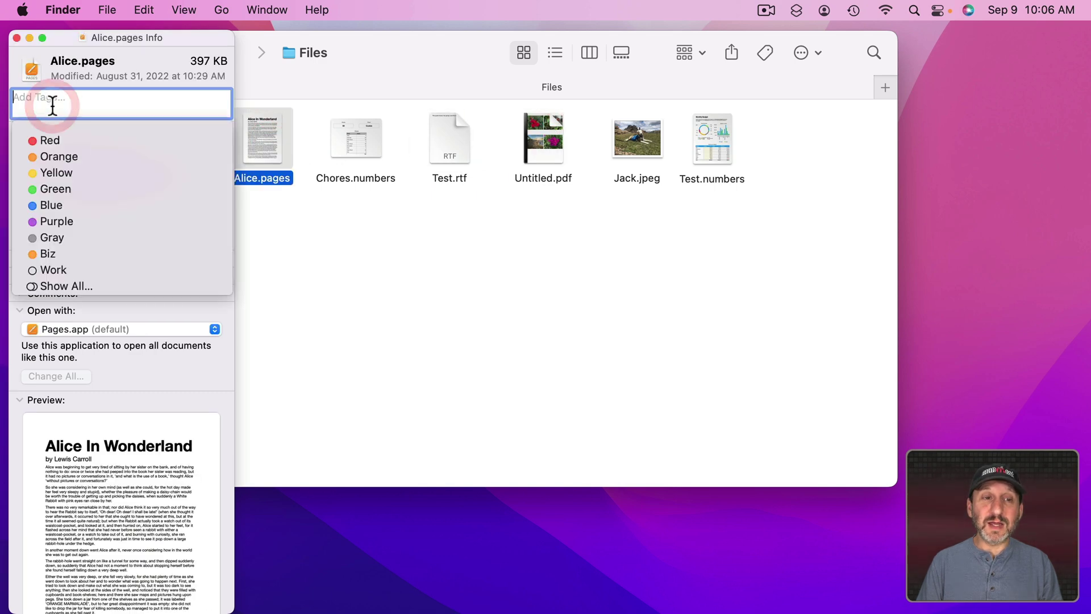
{"action": "left_click", "coordinate": [355, 144]}
{"action": "left_click", "coordinate": [77, 103]}
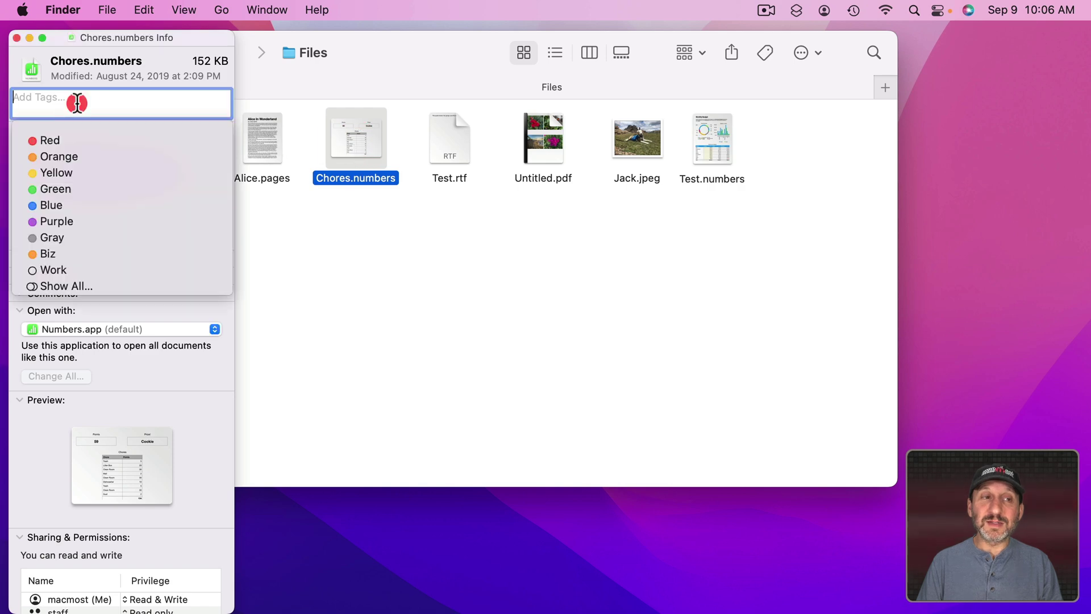
{"action": "left_click", "coordinate": [449, 136]}
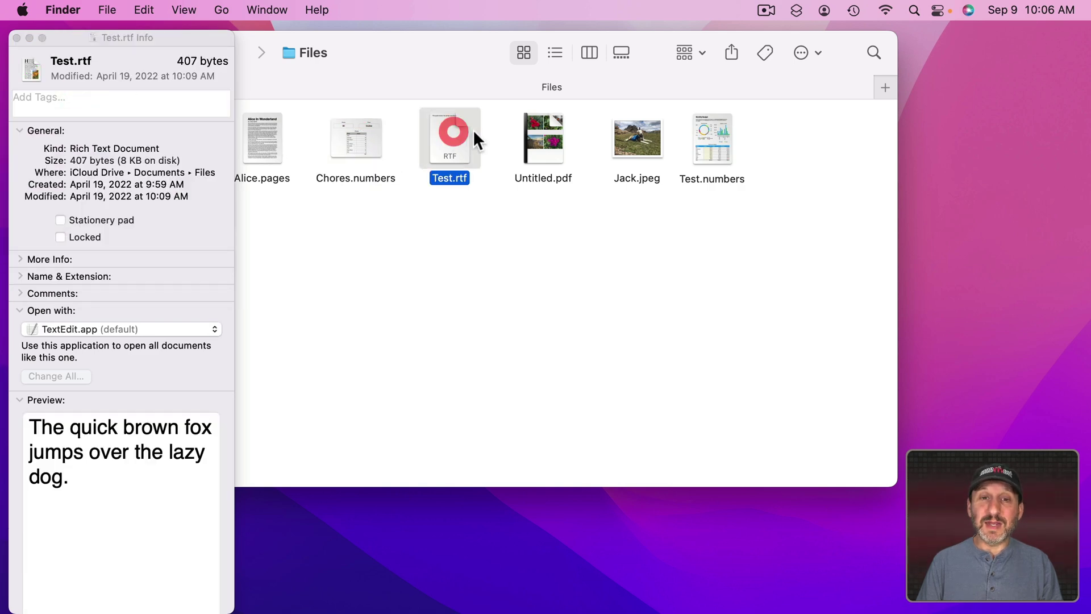
{"action": "left_click", "coordinate": [638, 138]}
{"action": "left_click", "coordinate": [720, 134]}
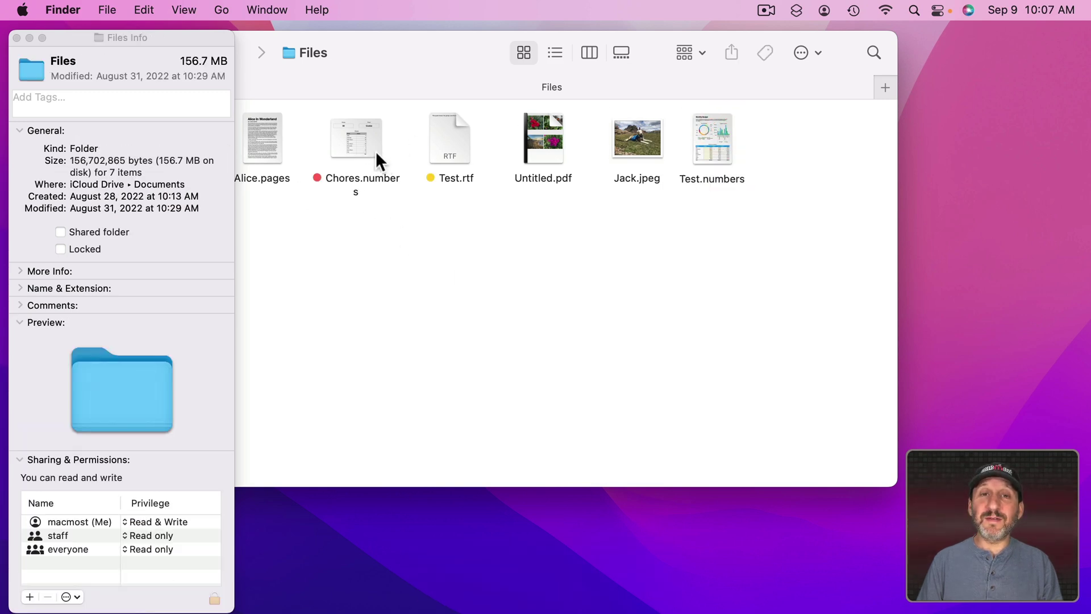
Delete the Red and Yellow tags from Chores.numbers and Test.rtf, then view File menu's Tags… entry
{"action": "left_click", "coordinate": [359, 138]}
{"action": "left_click", "coordinate": [449, 137], "text": "shift"}
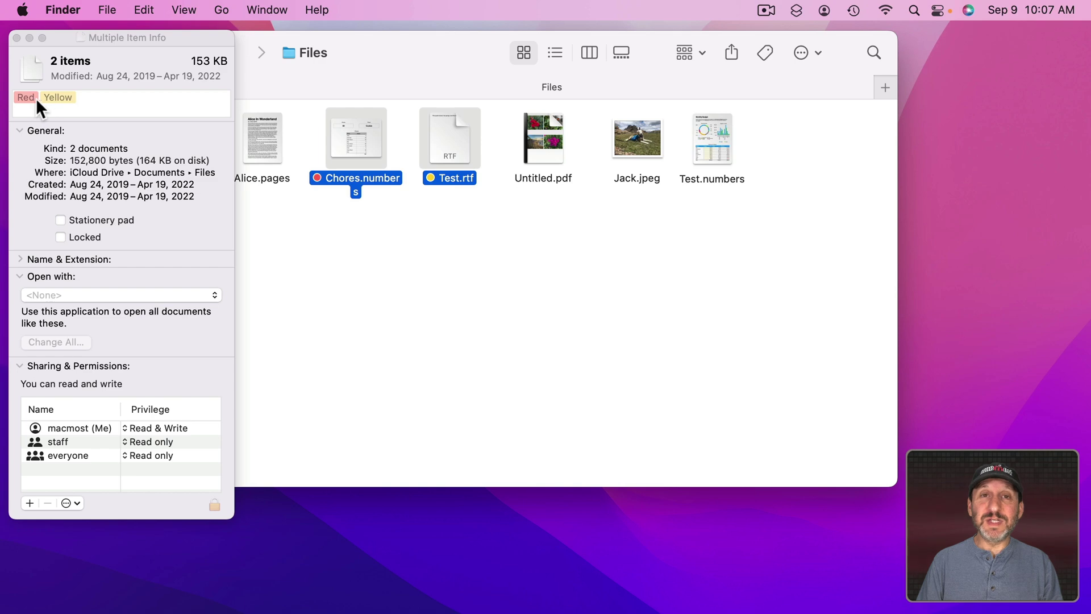
{"action": "left_click", "coordinate": [108, 99]}
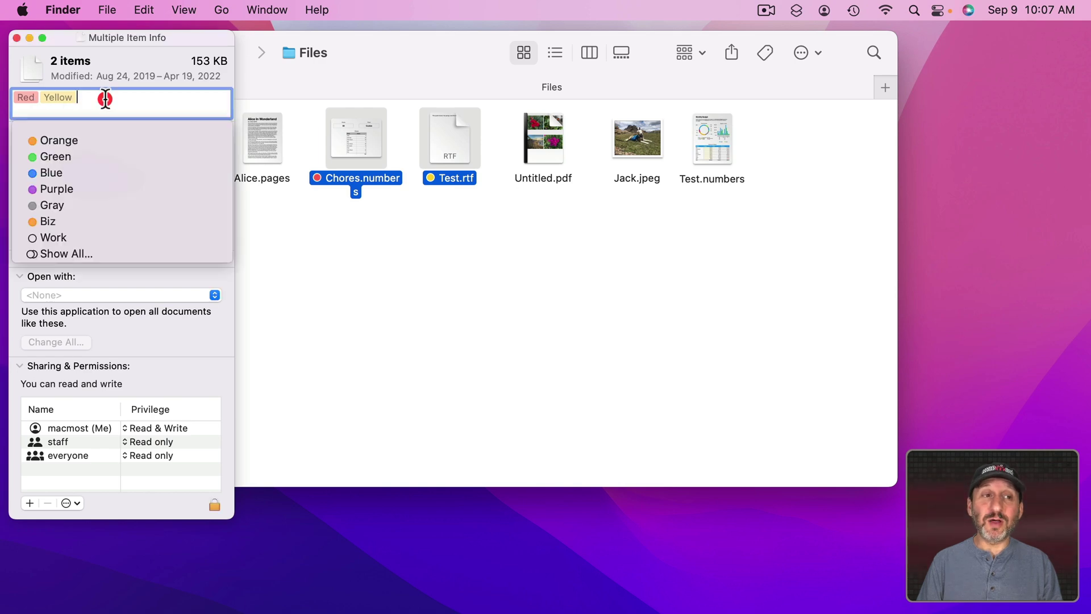
{"action": "key", "text": "BackSpace"}
{"action": "key", "text": "BackSpace"}
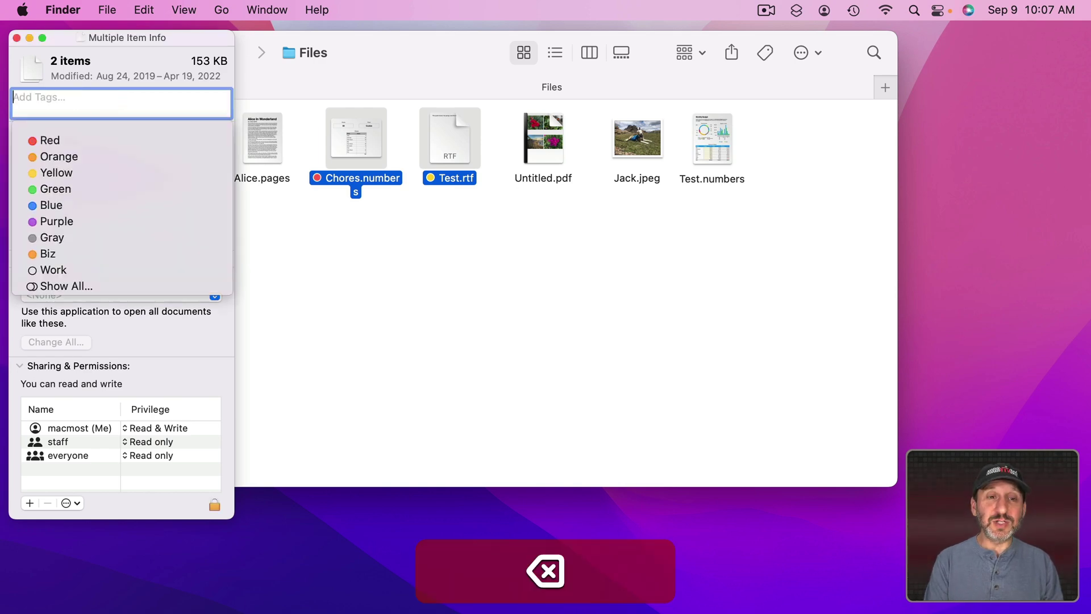
{"action": "key", "text": "Return"}
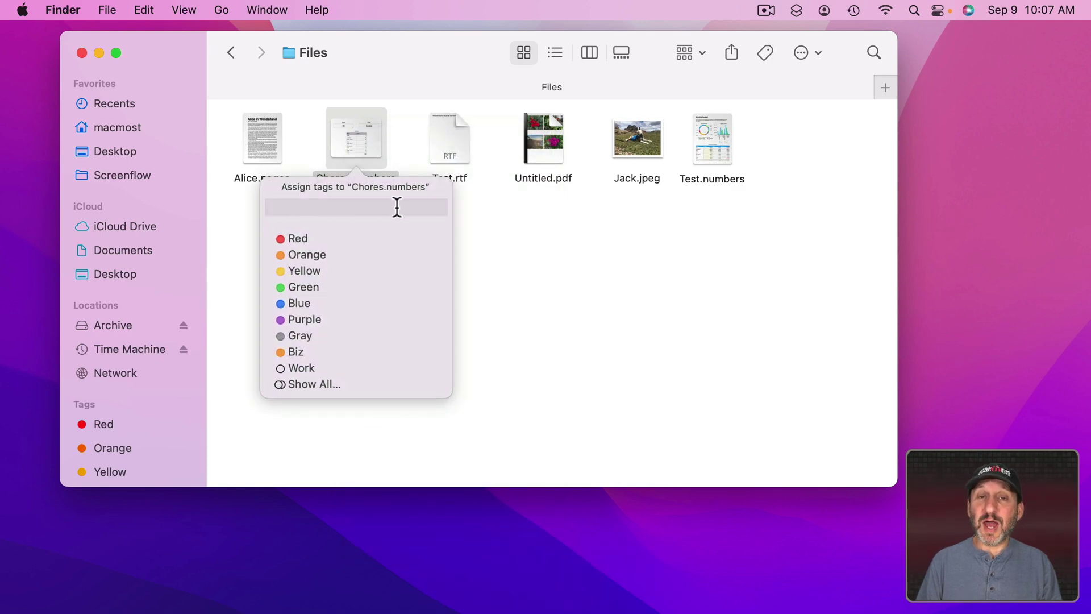
{"action": "left_click", "coordinate": [462, 207]}
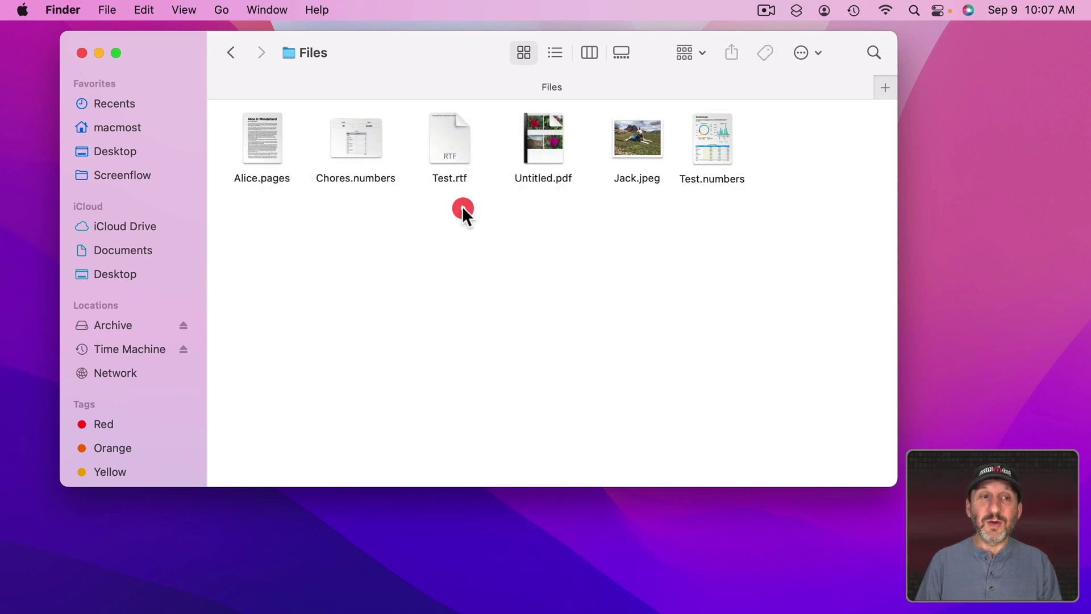
{"action": "left_click", "coordinate": [108, 10]}
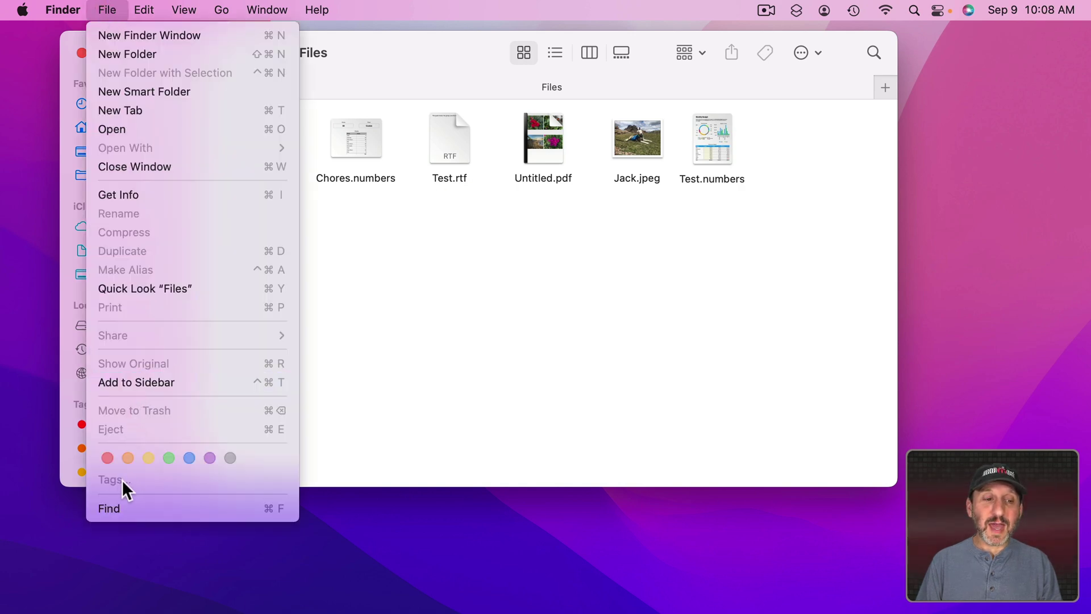
Go to the App Shortcuts list in System Preferences' Keyboard Shortcuts settings
{"action": "left_click", "coordinate": [458, 335]}
{"action": "left_click", "coordinate": [23, 10]}
{"action": "left_click", "coordinate": [42, 61]}
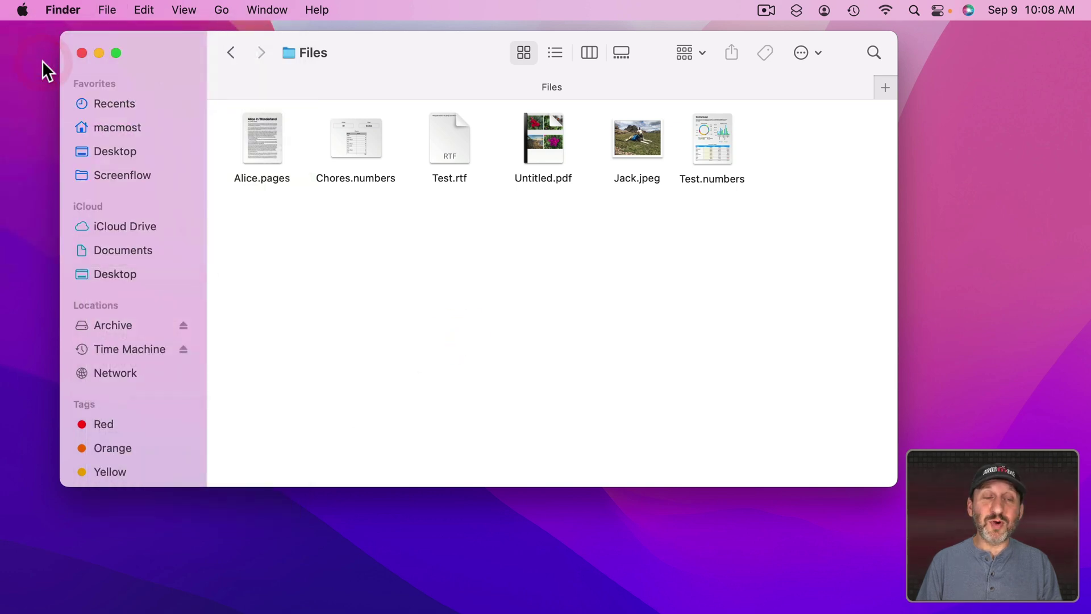
{"action": "left_click", "coordinate": [599, 354]}
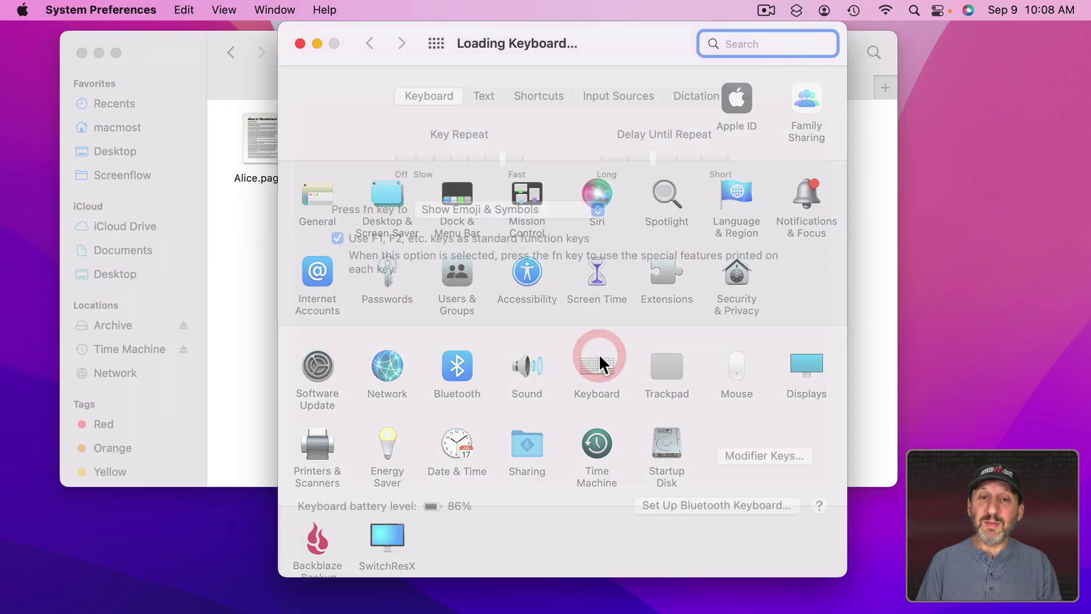
{"action": "left_click", "coordinate": [554, 94]}
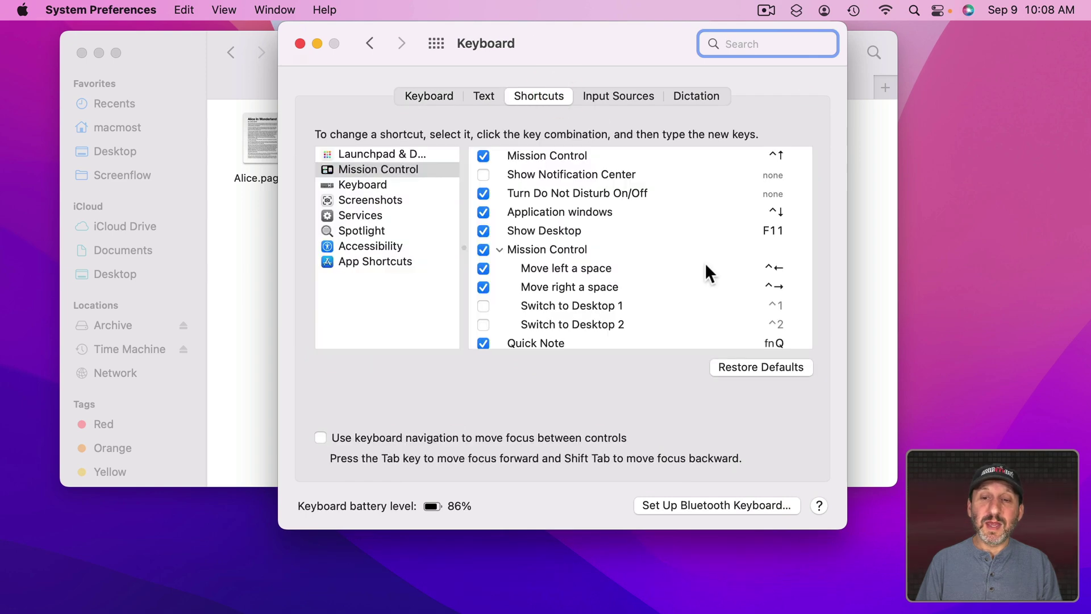
{"action": "left_click", "coordinate": [365, 262]}
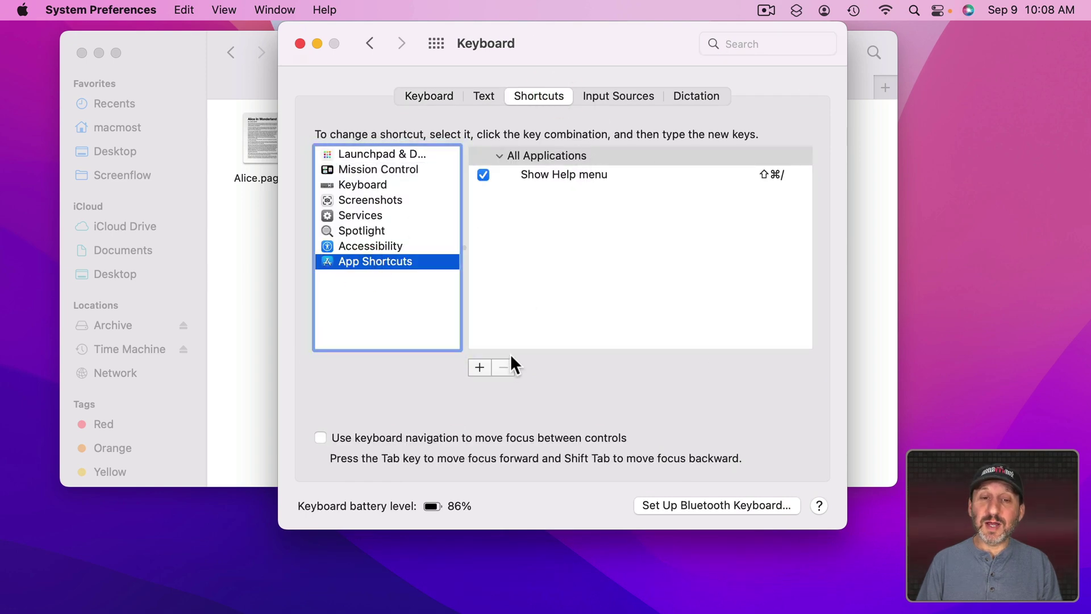
Add a Finder.app shortcut assigning ⌥⌘T to the 'Tags...' menu command
{"action": "left_click", "coordinate": [479, 368]}
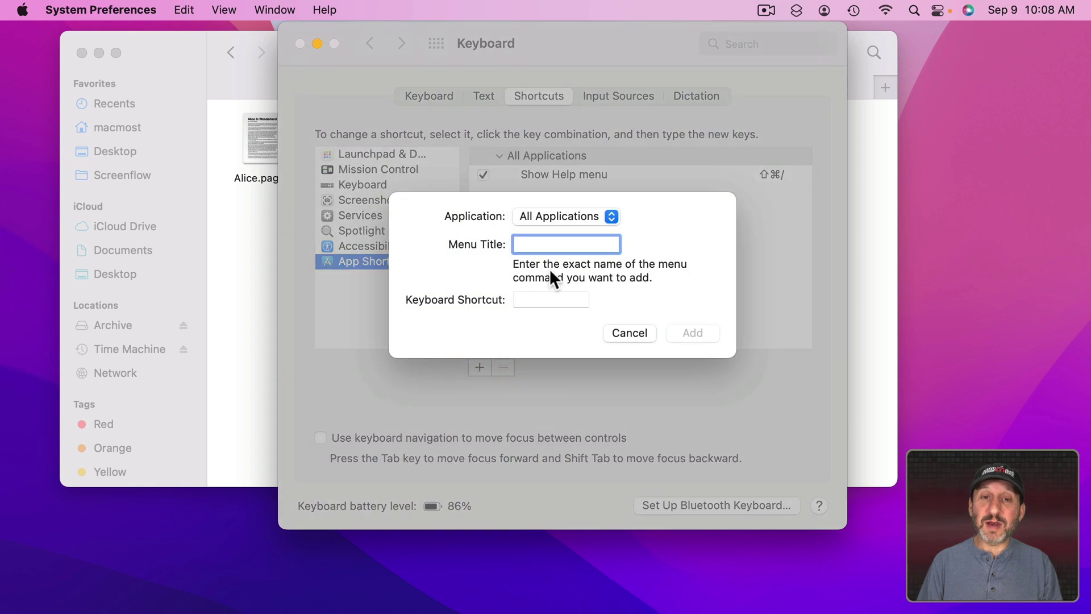
{"action": "left_click", "coordinate": [550, 216]}
{"action": "type", "text": "finder"}
{"action": "key", "text": "Return"}
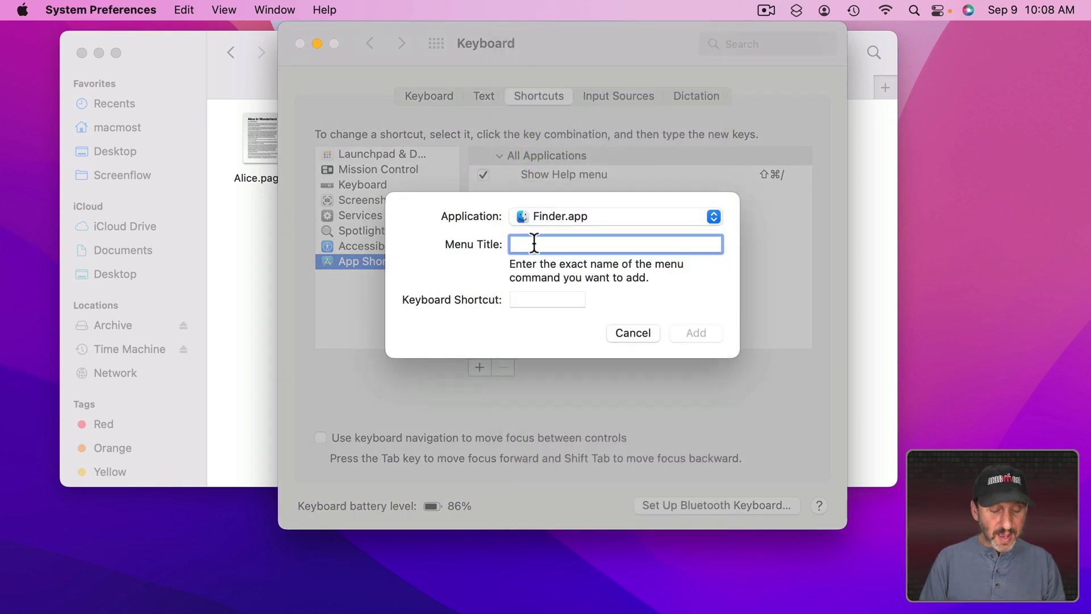
{"action": "type", "text": "Tags..."}
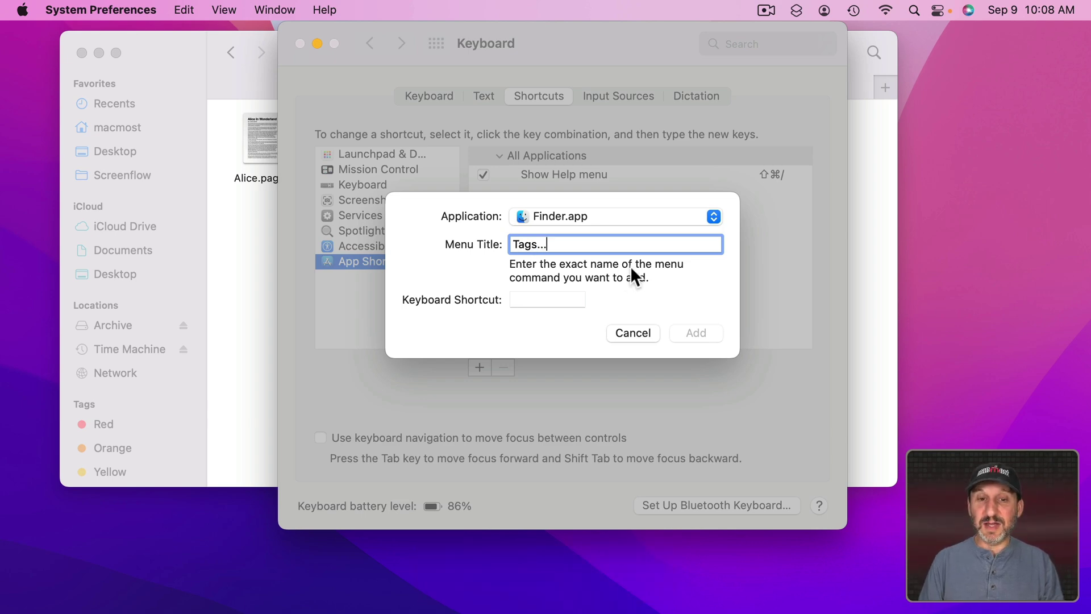
{"action": "left_click", "coordinate": [526, 301]}
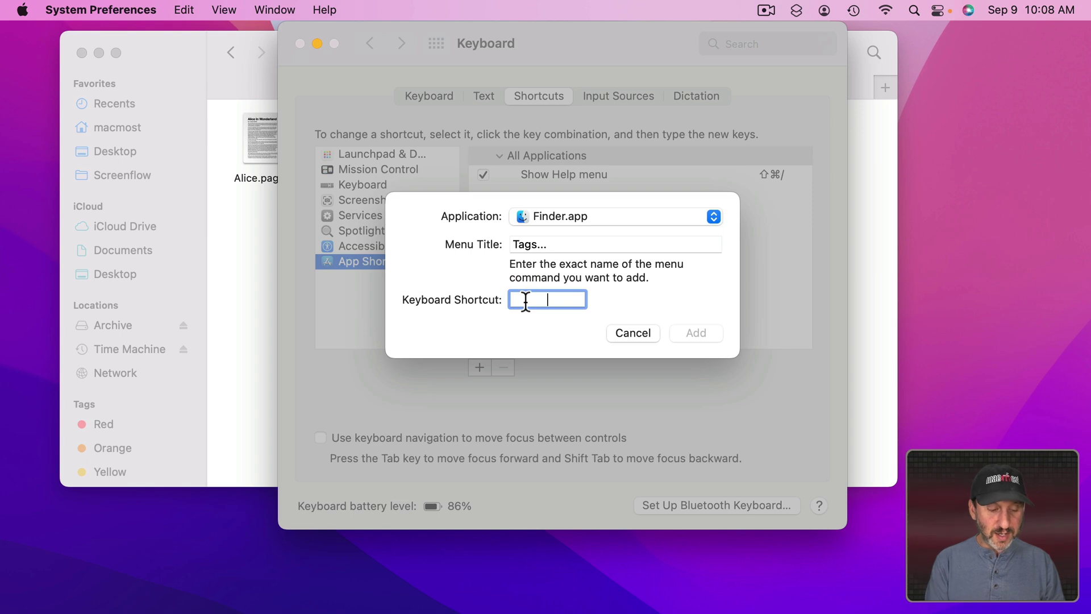
{"action": "key", "text": "alt+super+t"}
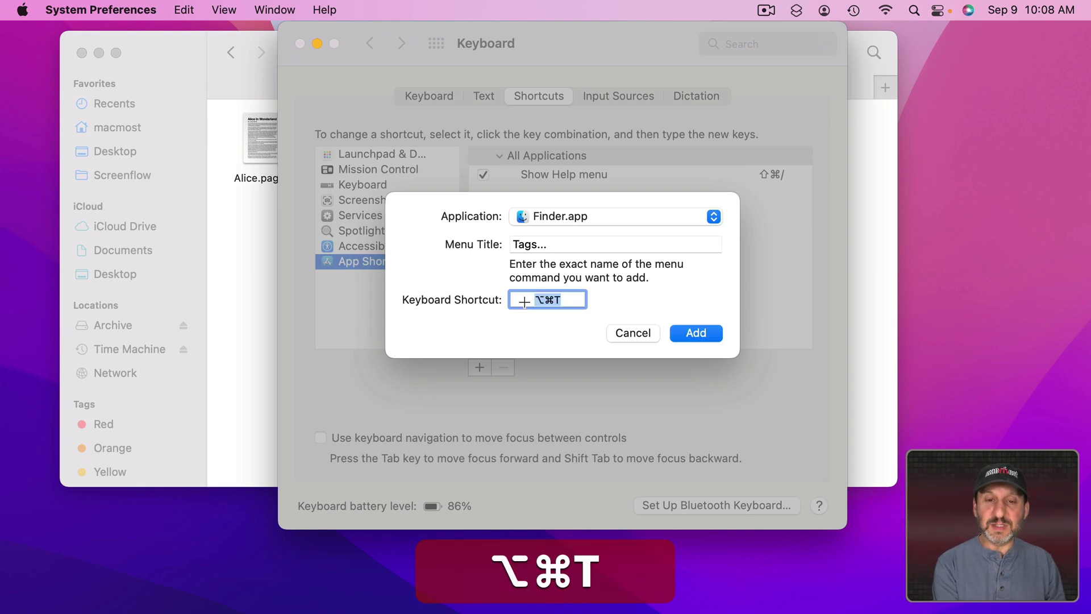
{"action": "left_click", "coordinate": [698, 330]}
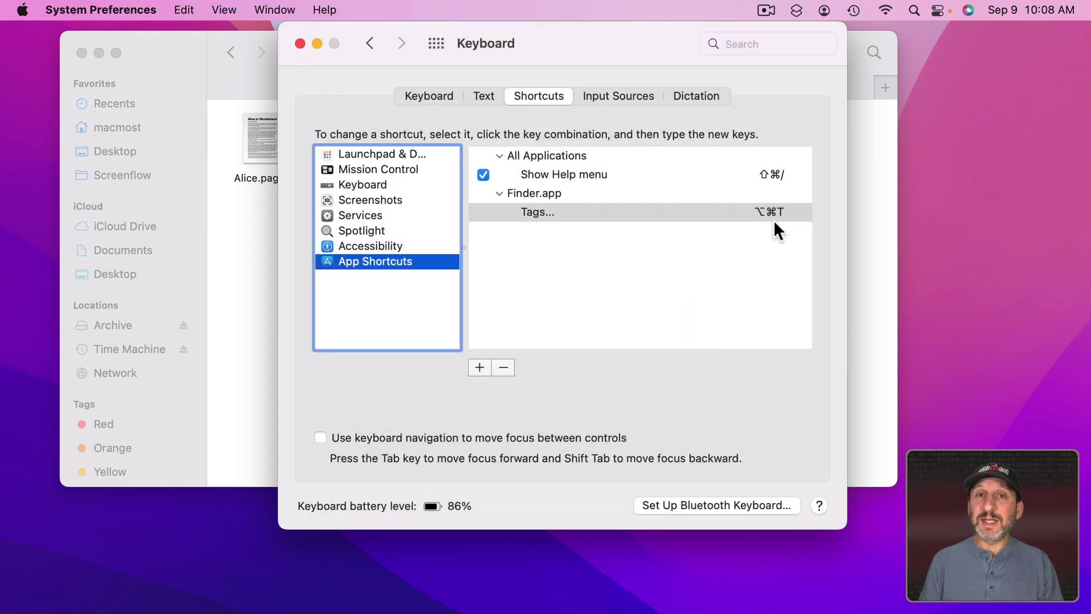
Back in Finder, try ⌥⌘T on Test.rtf and recheck the File menu's colour tag dots
{"action": "left_click", "coordinate": [300, 44]}
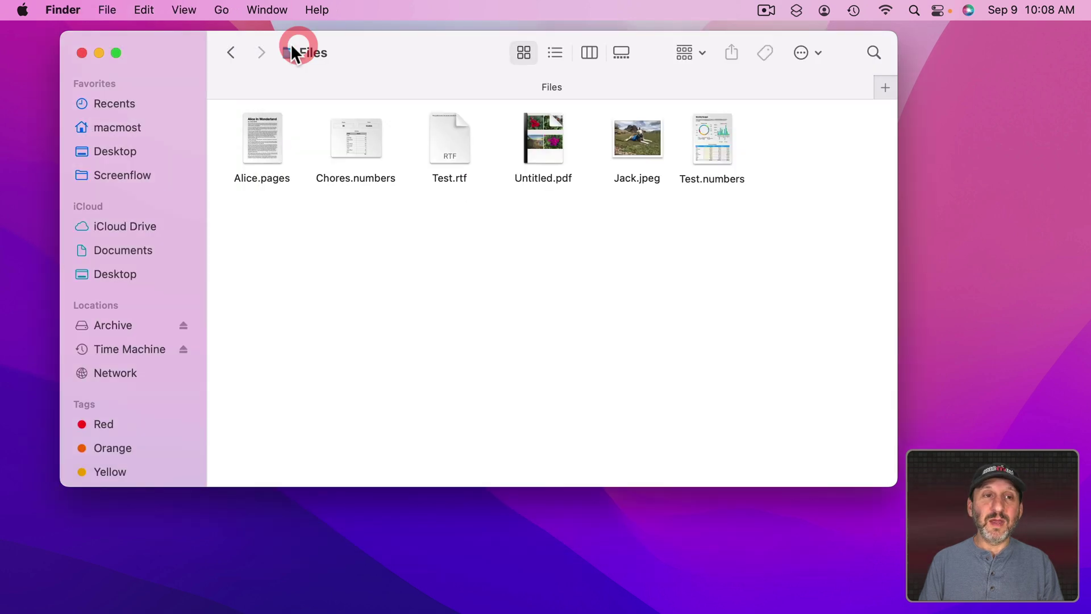
{"action": "left_click", "coordinate": [108, 10]}
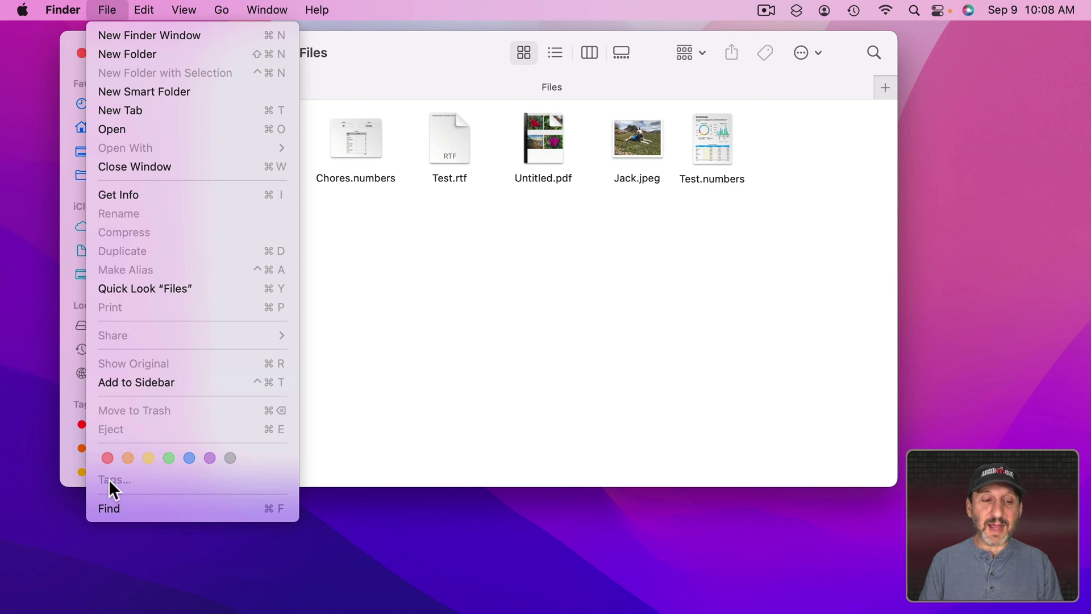
{"action": "left_click", "coordinate": [438, 377]}
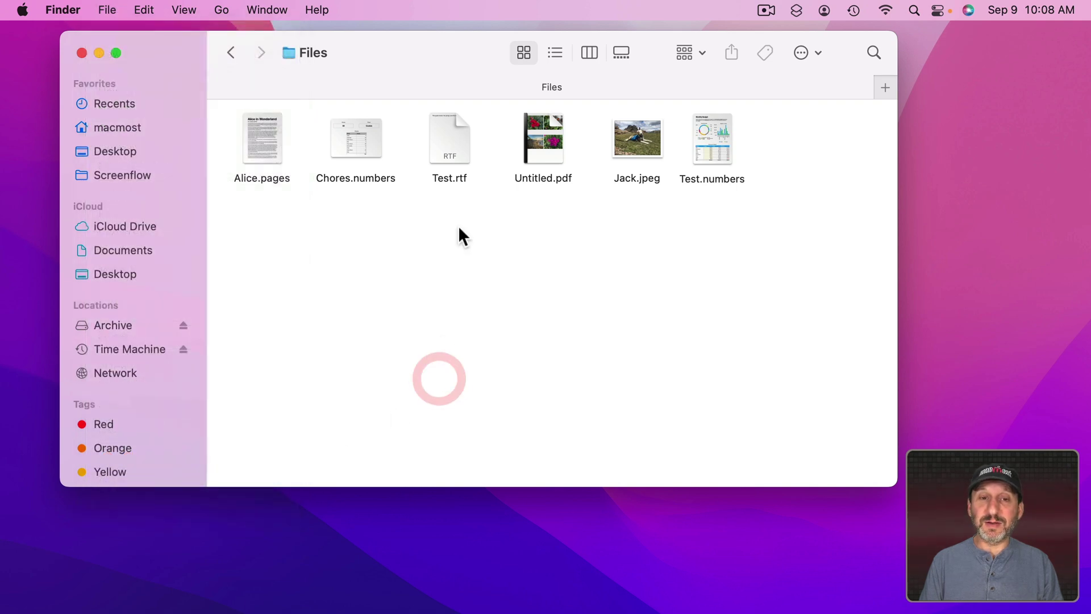
{"action": "left_click", "coordinate": [449, 149]}
{"action": "key", "text": "alt+super+t"}
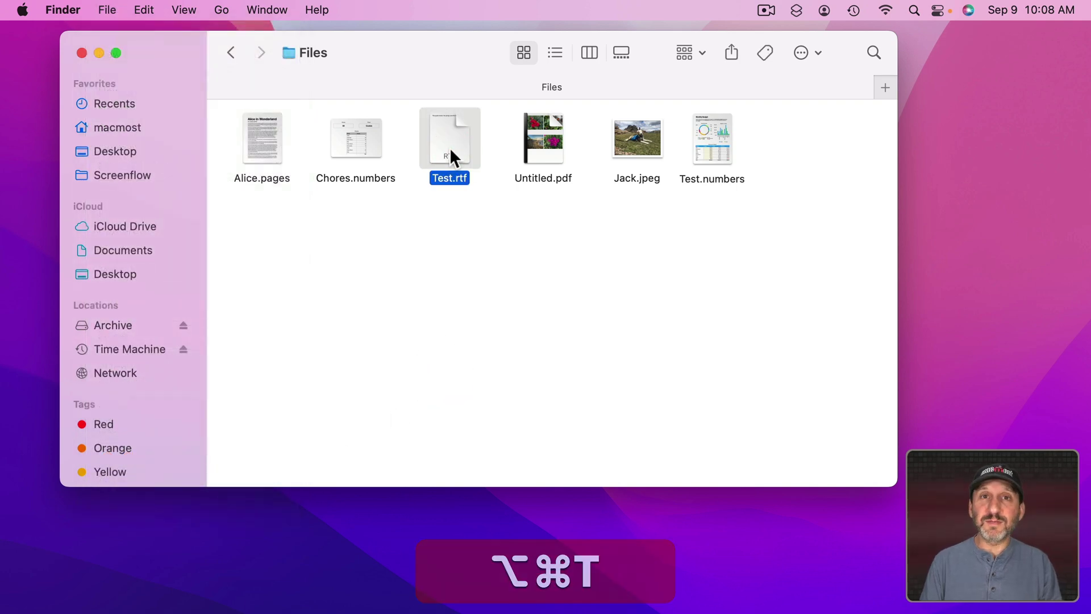
{"action": "left_click", "coordinate": [106, 8]}
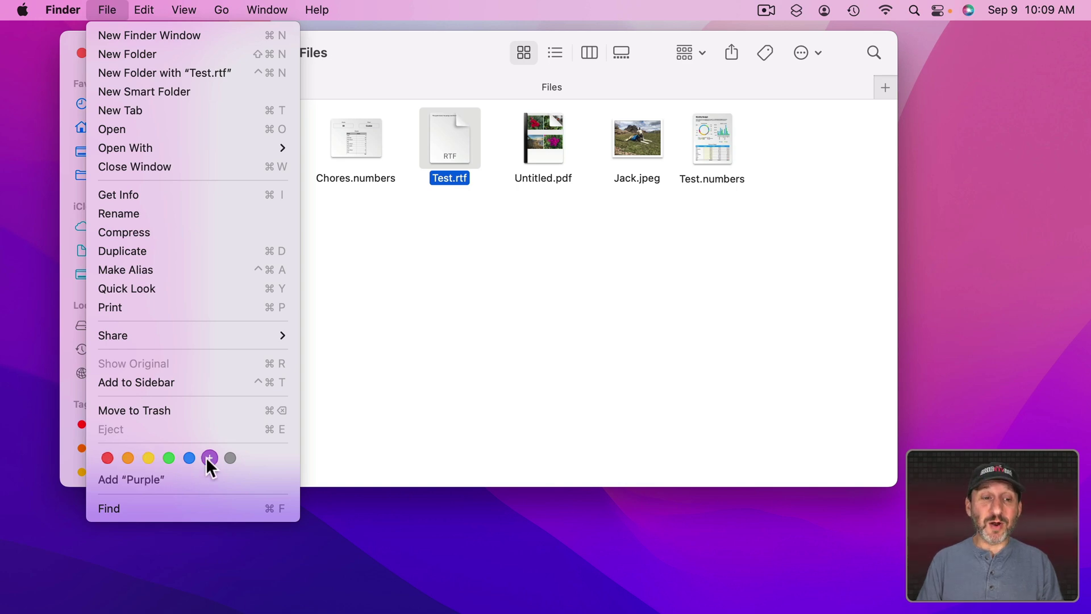
In Finder Preferences, drag Red, Orange, Yellow, Green, Blue, Purple and Gray out of Favorite Tags
{"action": "mouse_move", "coordinate": [63, 5]}
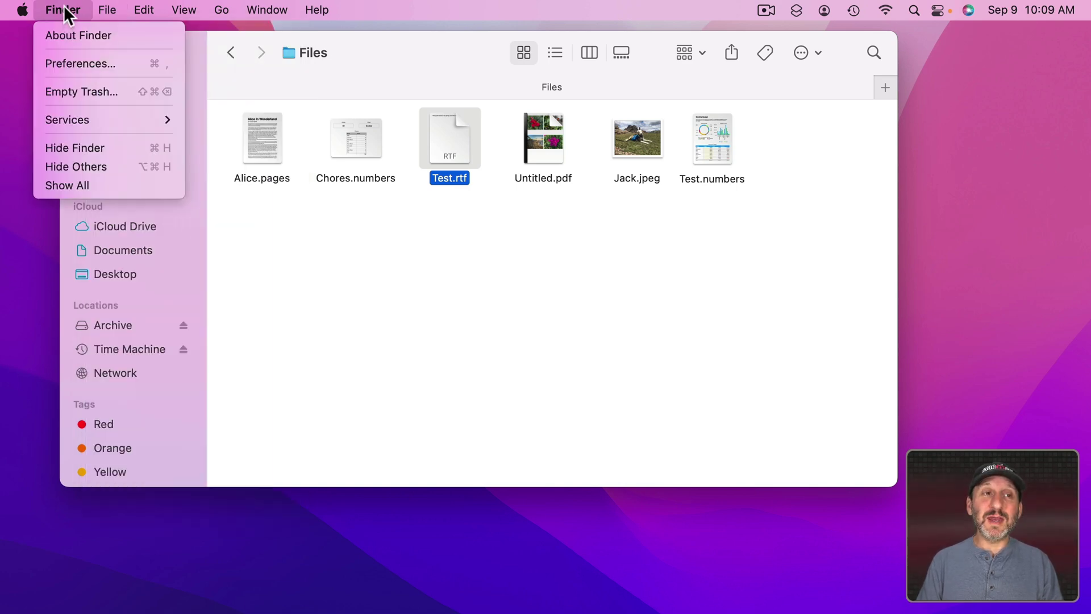
{"action": "left_click", "coordinate": [69, 62]}
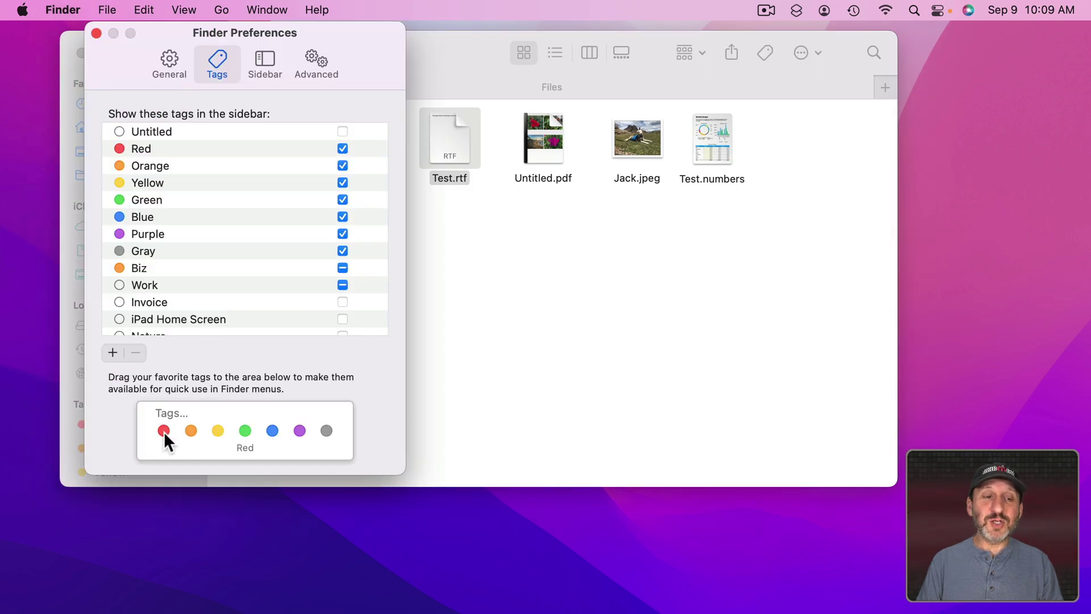
{"action": "left_click_drag", "start_coordinate": [164, 431], "coordinate": [221, 348]}
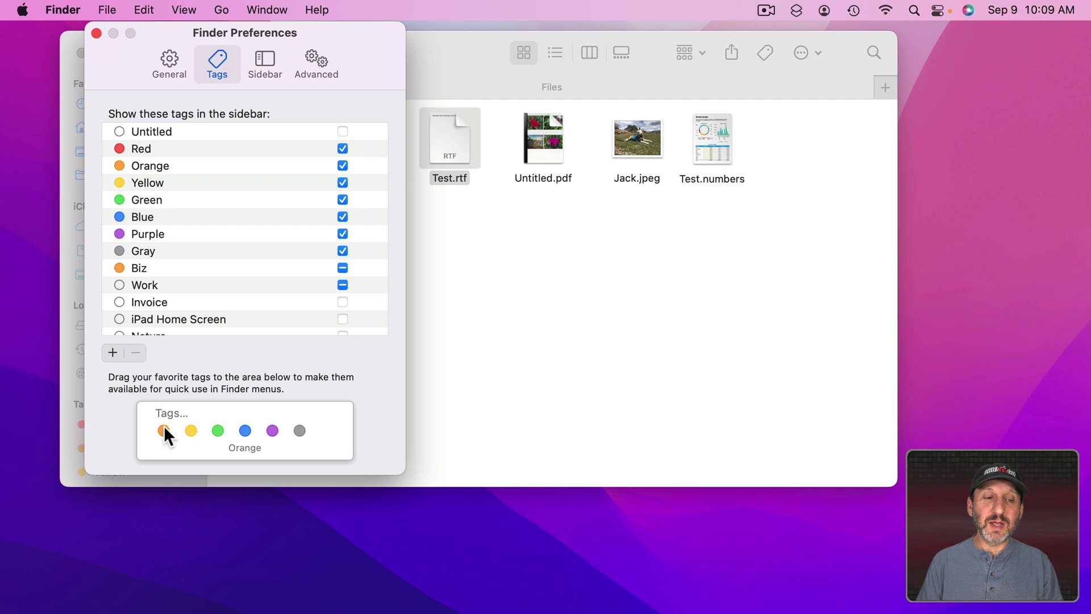
{"action": "left_click_drag", "start_coordinate": [164, 430], "coordinate": [216, 359]}
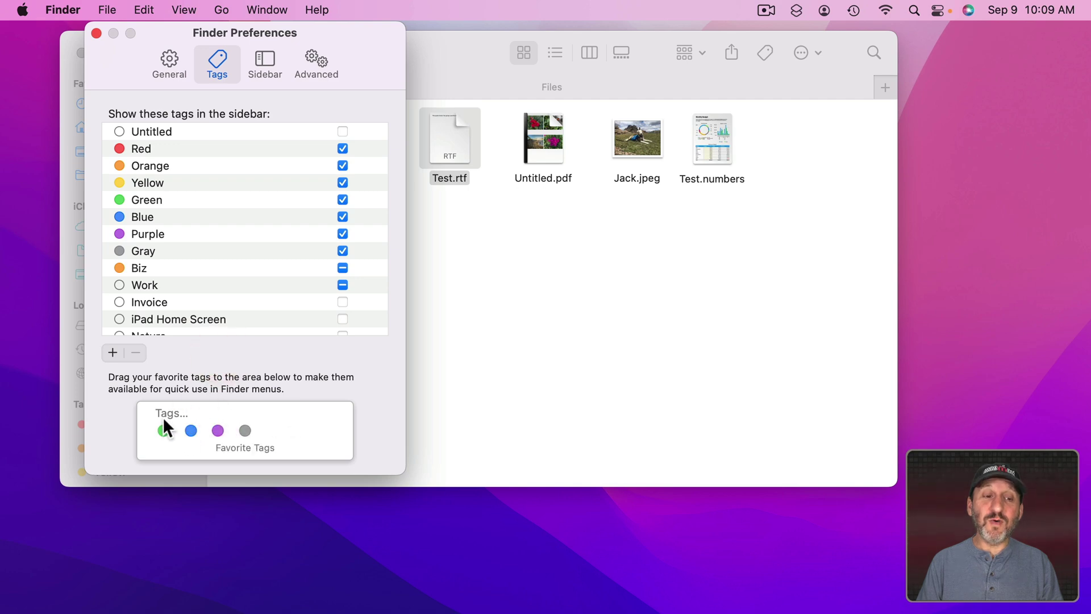
{"action": "left_click_drag", "start_coordinate": [162, 417], "coordinate": [220, 354]}
{"action": "left_click_drag", "start_coordinate": [165, 428], "coordinate": [203, 349]}
{"action": "left_click_drag", "start_coordinate": [168, 429], "coordinate": [213, 359]}
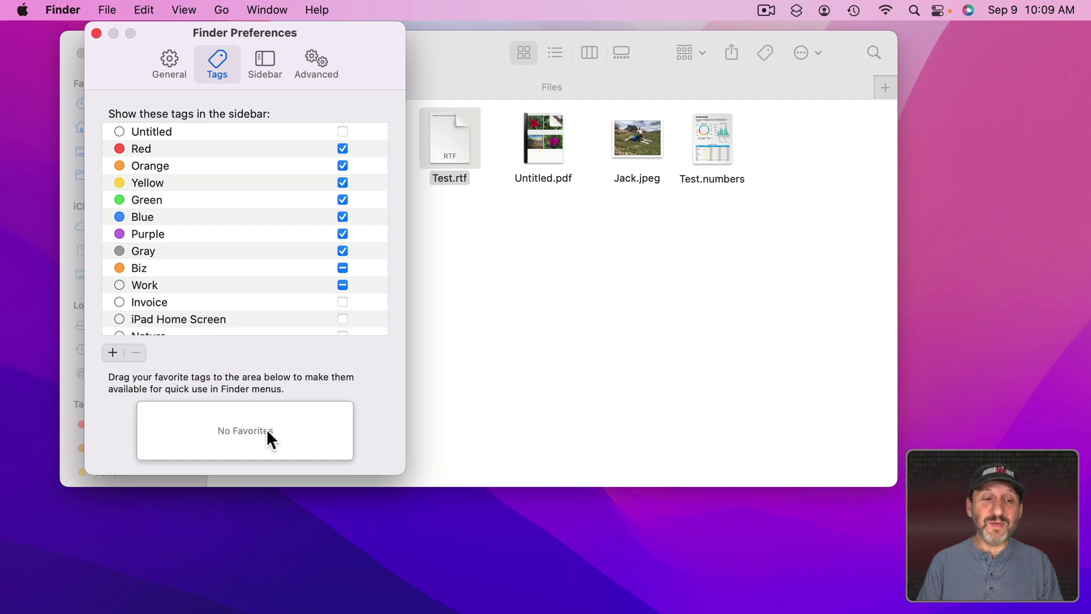
Close Finder Preferences and confirm the File menu now lists Tags… with ⌥⌘T
{"action": "left_click", "coordinate": [96, 33]}
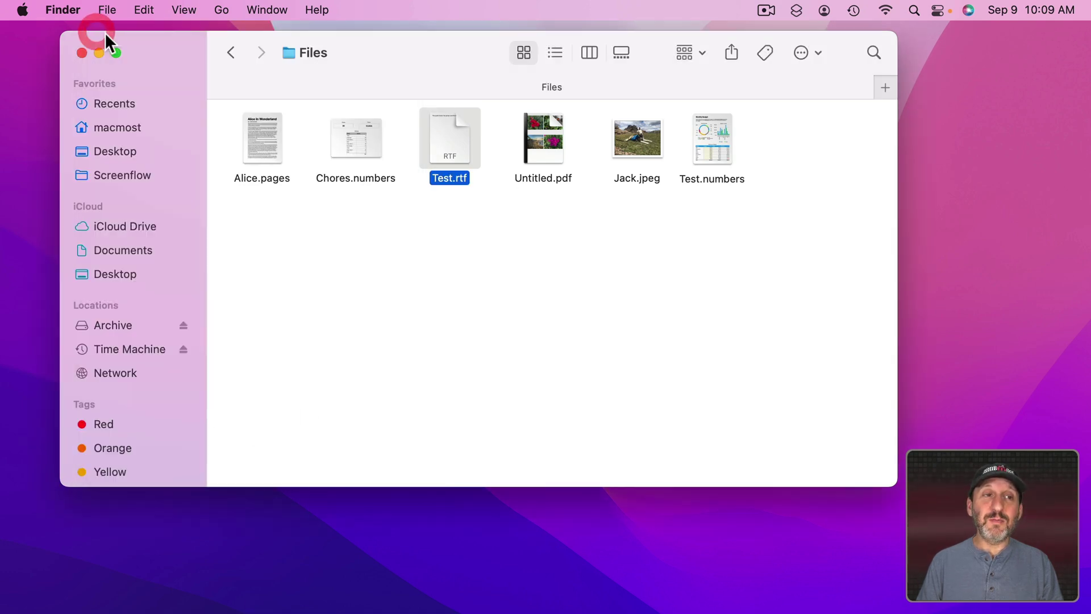
{"action": "left_click", "coordinate": [108, 10]}
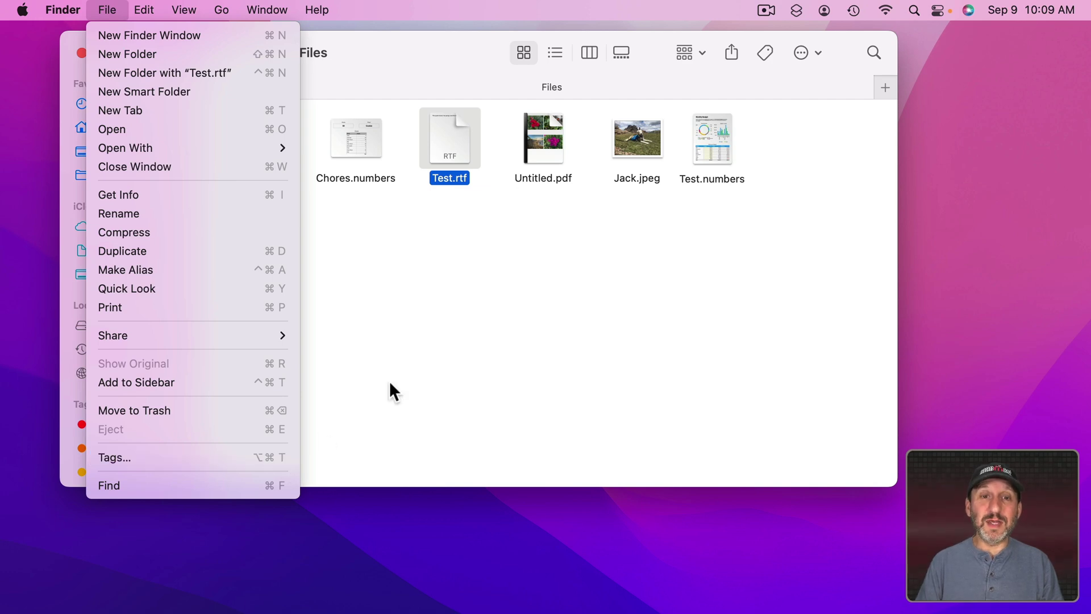
{"action": "left_click", "coordinate": [504, 298]}
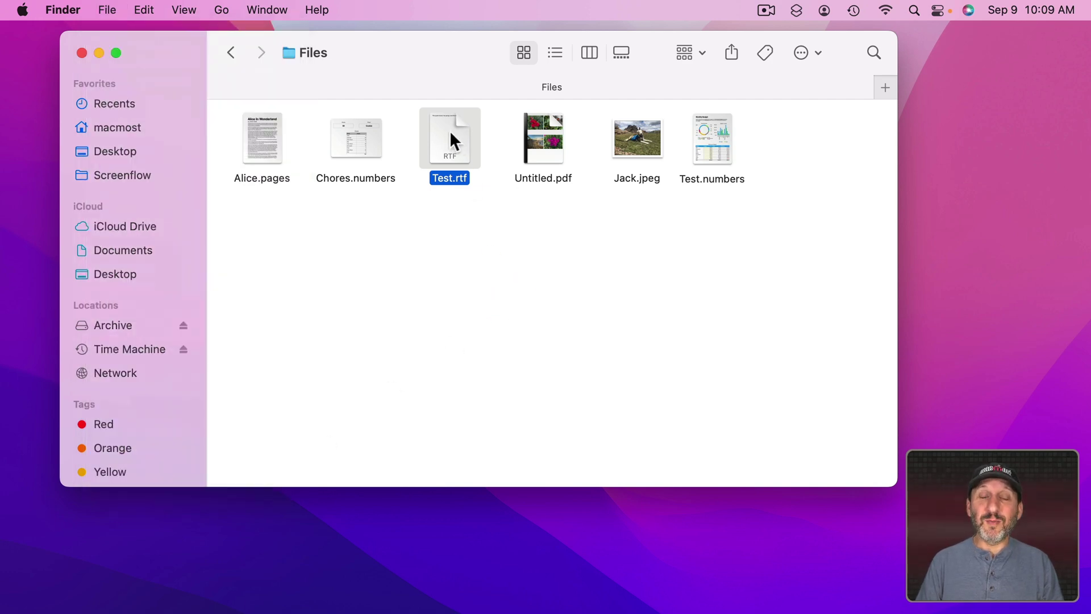
Tag Test.rtf 'Work' through the ⌥⌘T popover and reopen it to verify
{"action": "key", "text": "alt+super+t"}
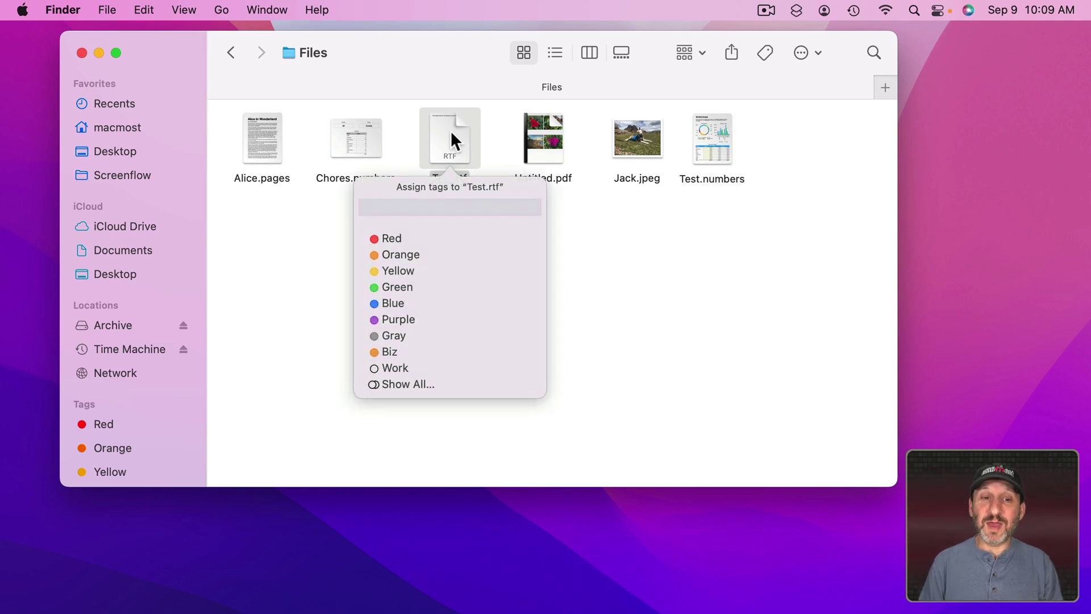
{"action": "type", "text": "Work"}
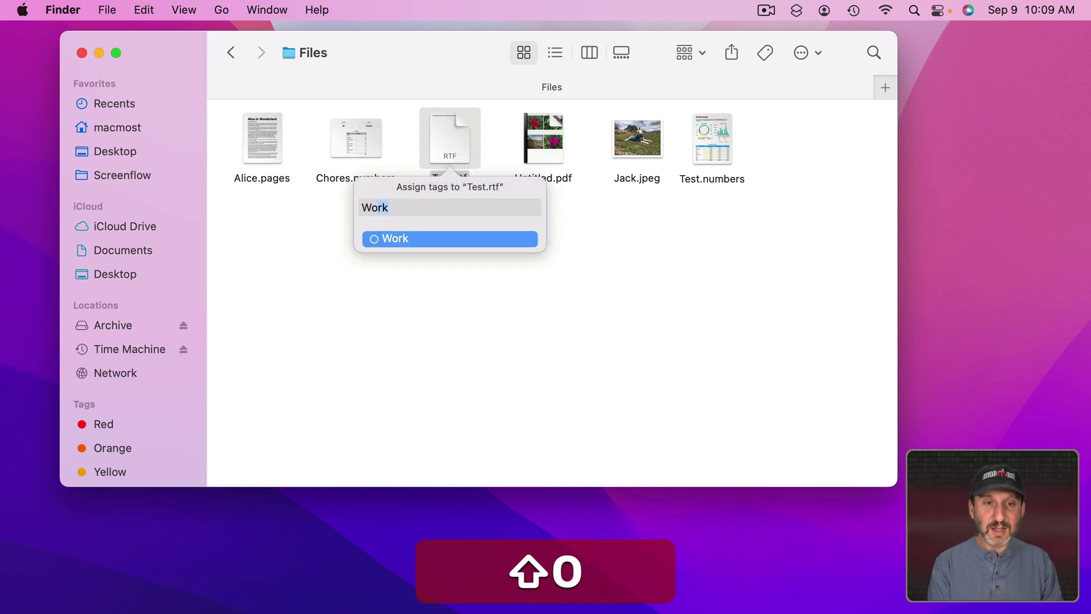
{"action": "key", "text": "Return"}
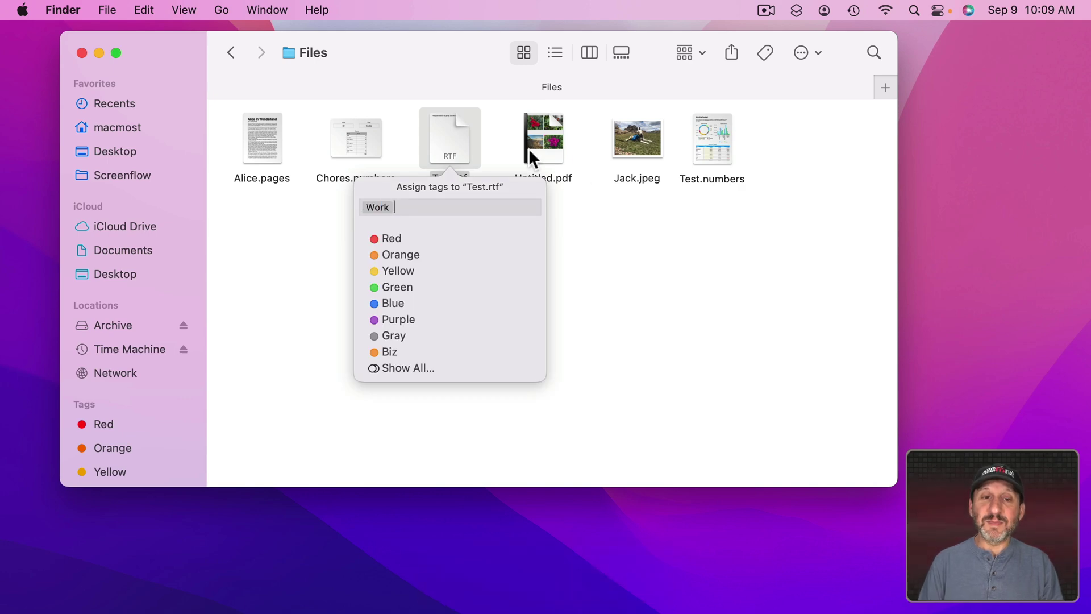
{"action": "left_click", "coordinate": [657, 204]}
{"action": "left_click", "coordinate": [462, 145]}
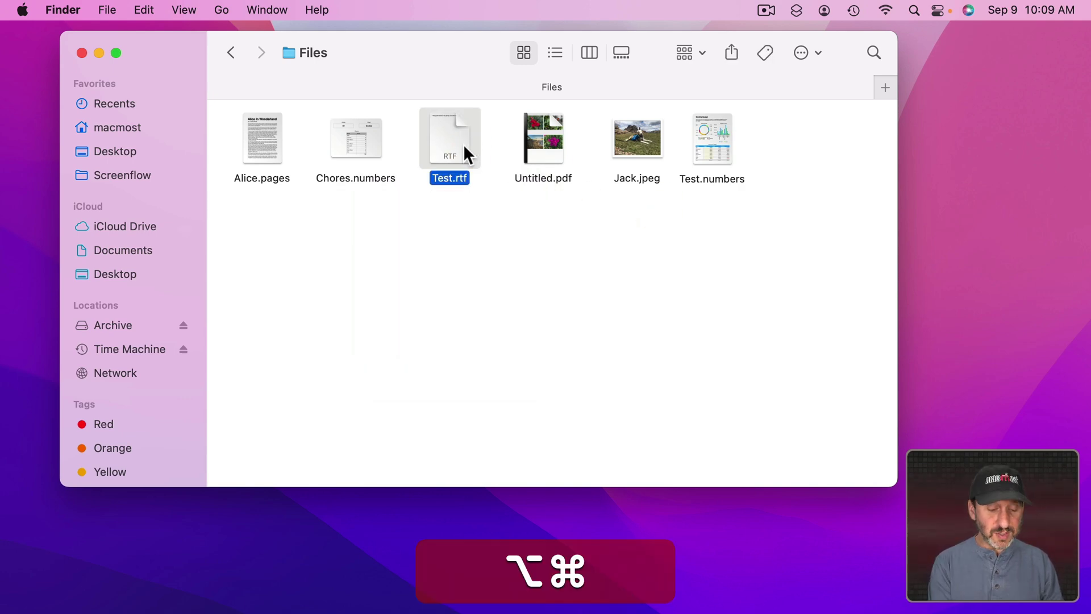
{"action": "key", "text": "alt+super+t"}
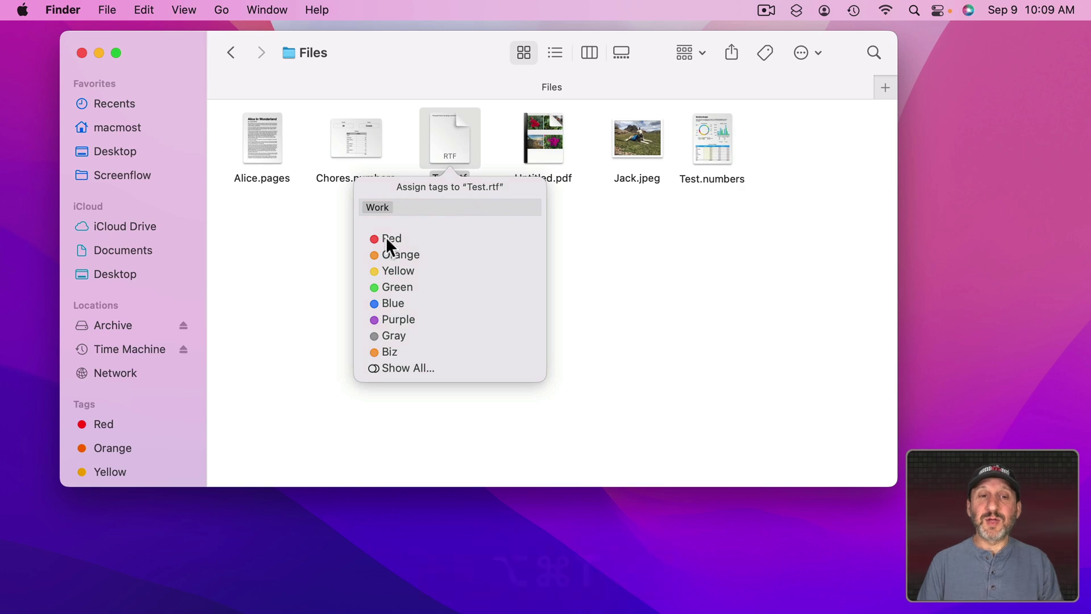
Tag Alice.pages and Chores.numbers Red via the ⌥⌘T popover
{"action": "left_click", "coordinate": [366, 144]}
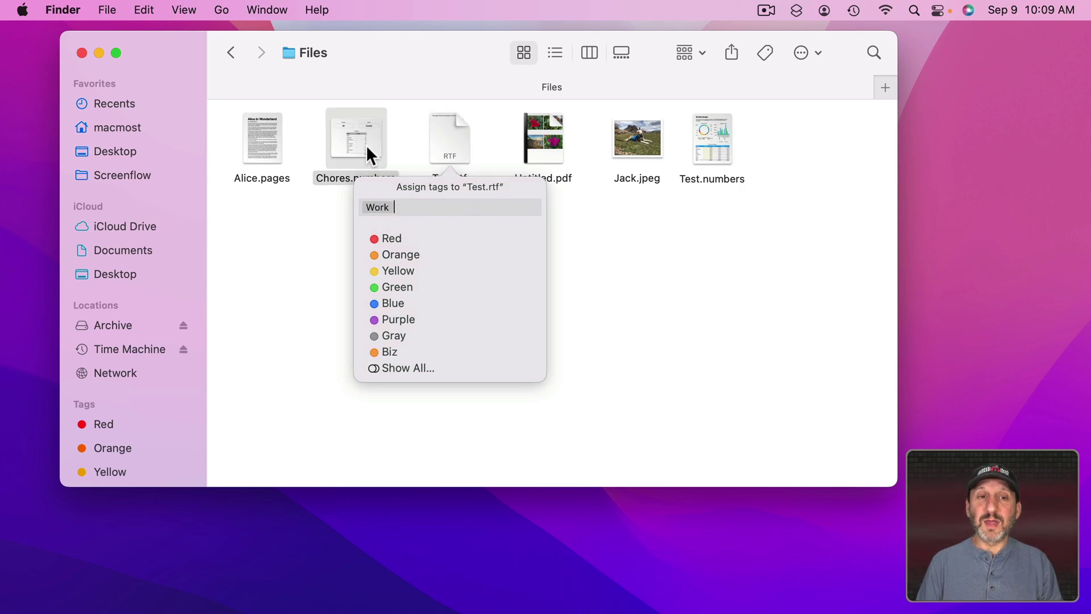
{"action": "left_click", "coordinate": [262, 144], "text": "shift"}
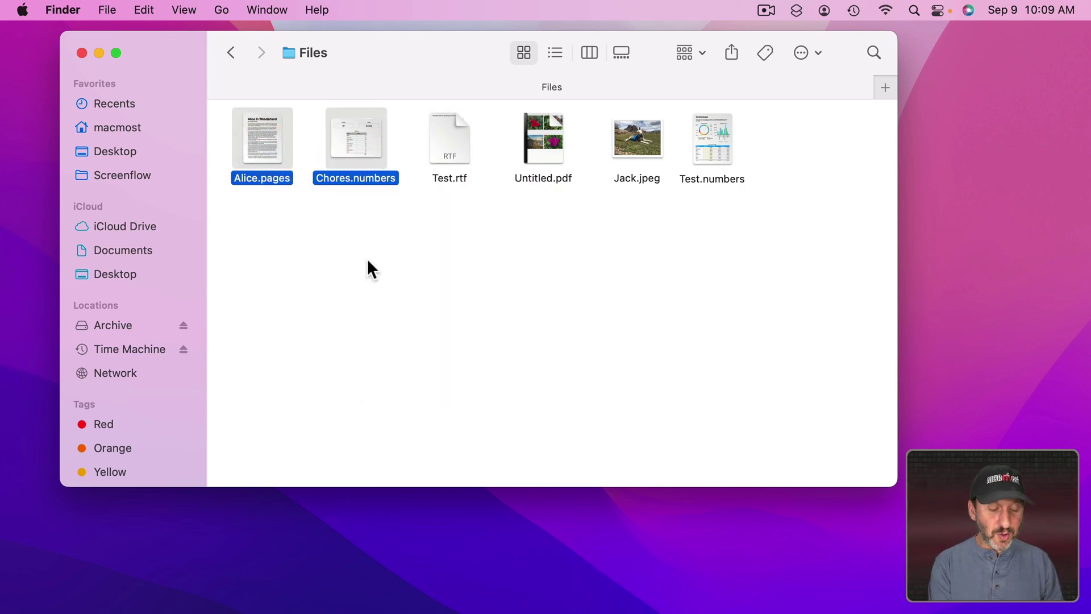
{"action": "key", "text": "alt+super+t"}
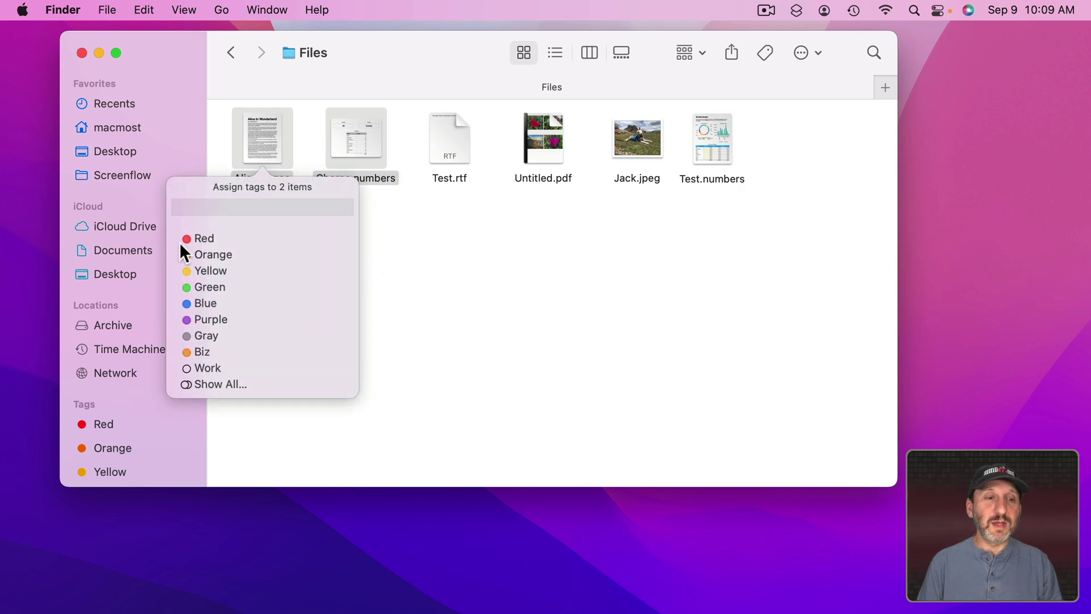
{"action": "left_click", "coordinate": [182, 237]}
{"action": "key", "text": "Return"}
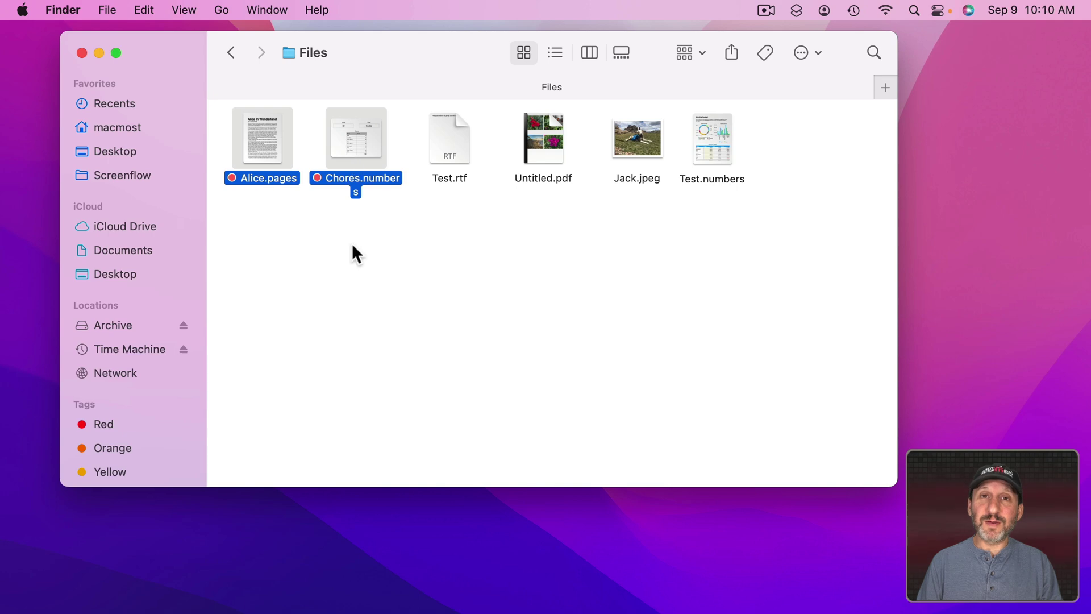
Try Ctrl-1 to Ctrl-4 on Test.rtf, then clear all tags from the three files with Ctrl-0
{"action": "left_click", "coordinate": [441, 137]}
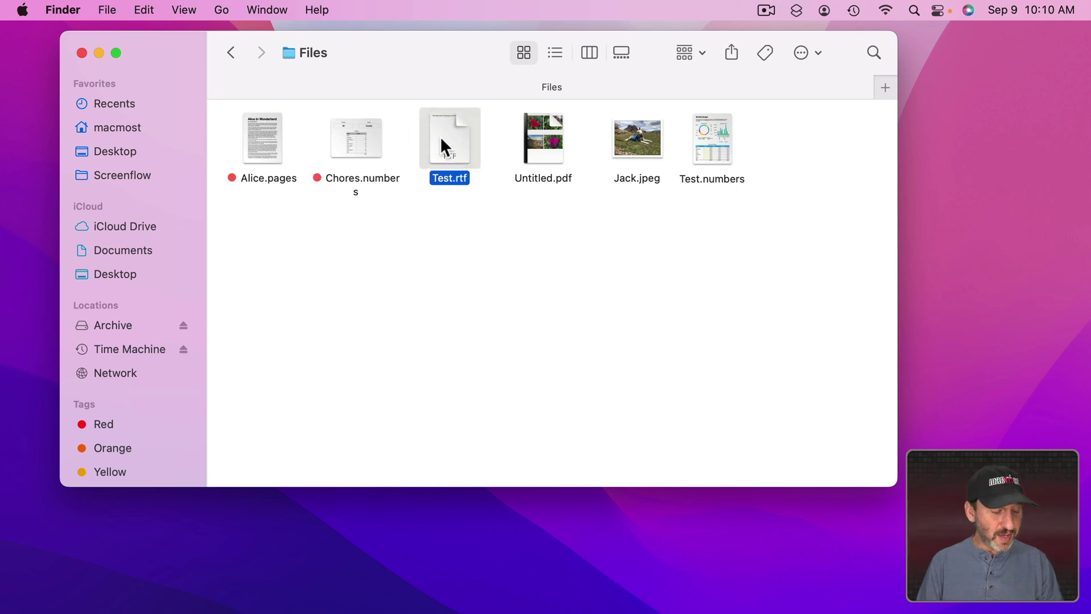
{"action": "key", "text": "ctrl+1"}
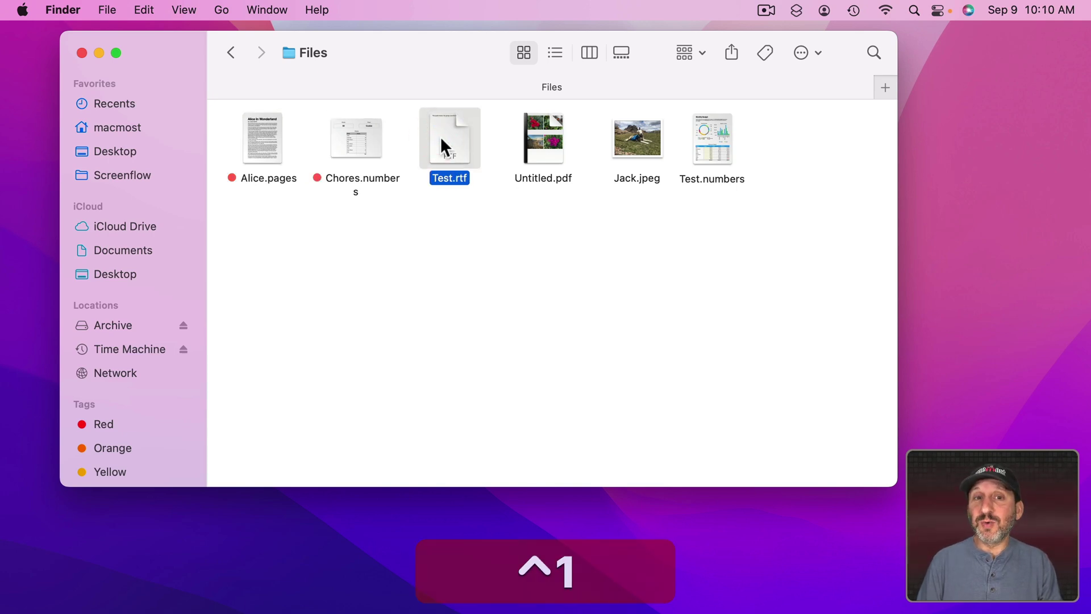
{"action": "key", "text": "ctrl+2"}
{"action": "key", "text": "ctrl+3"}
{"action": "key", "text": "ctrl+4"}
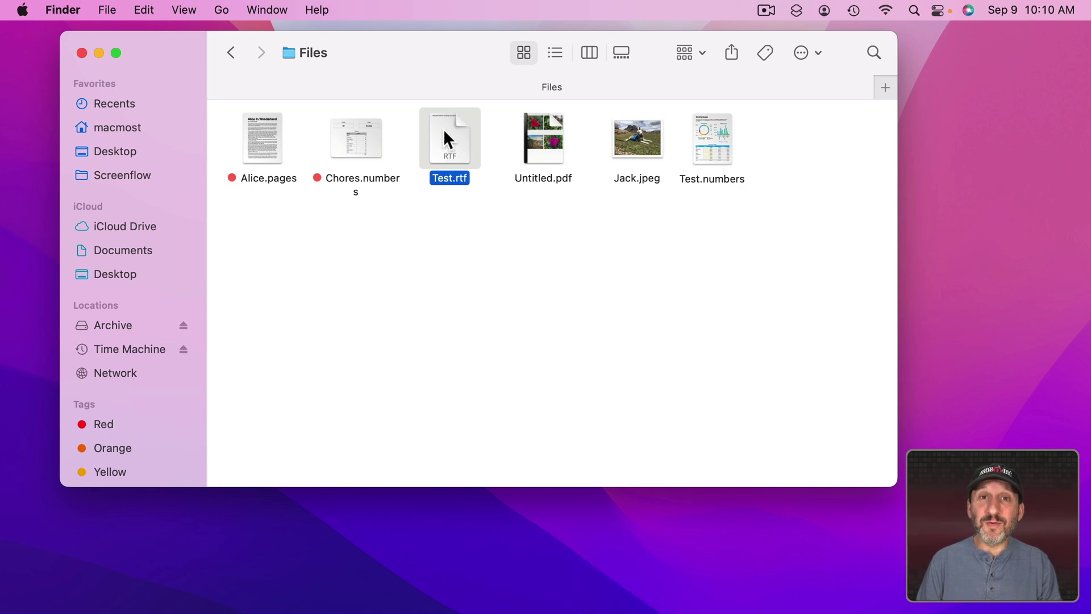
{"action": "key", "text": "shift+Left"}
{"action": "key", "text": "shift+Left"}
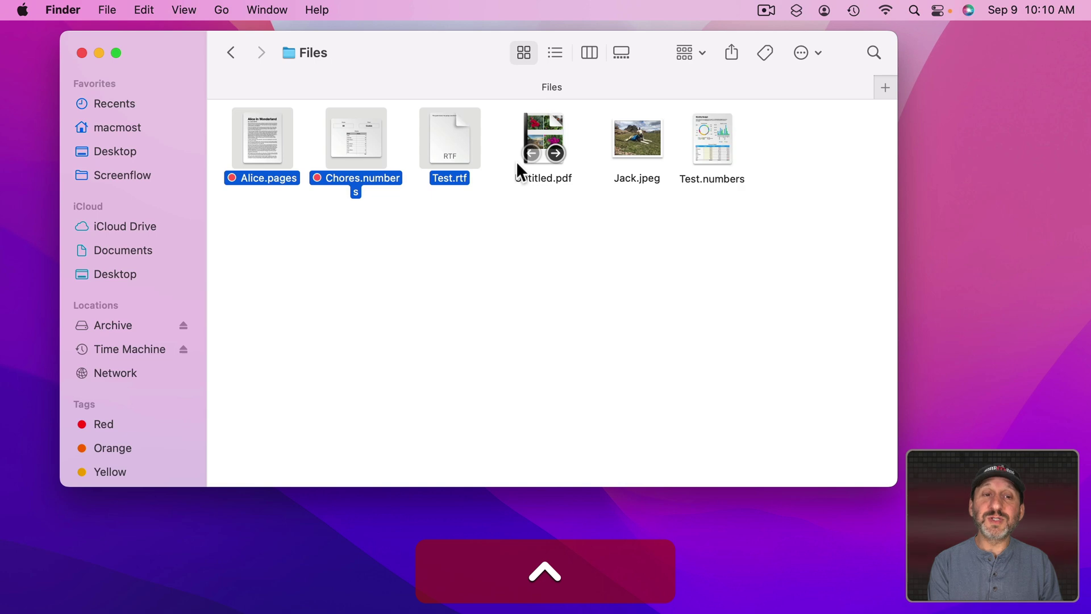
{"action": "key", "text": "ctrl+0"}
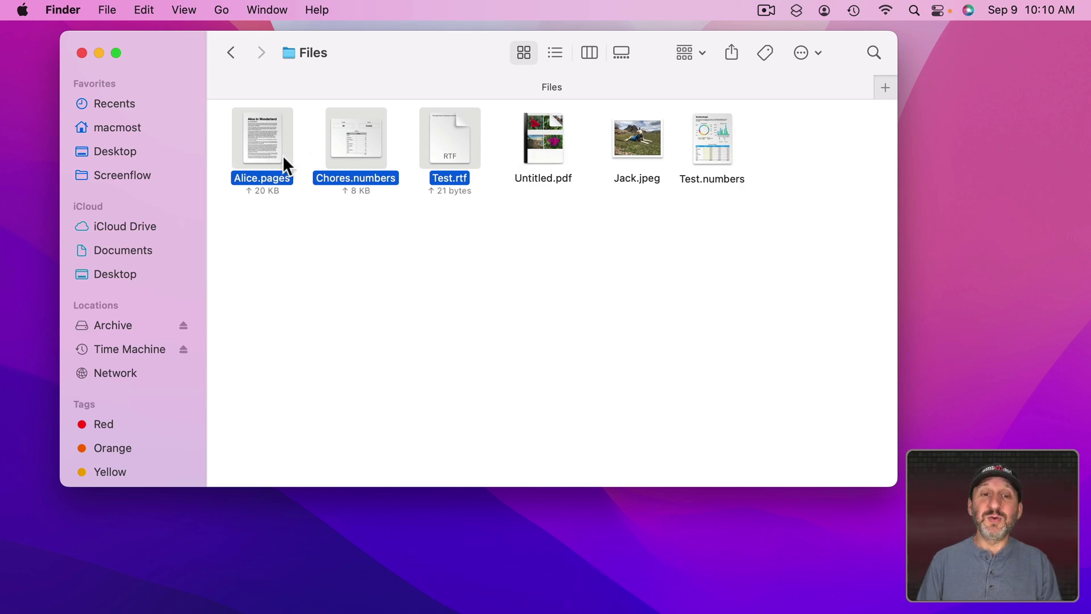